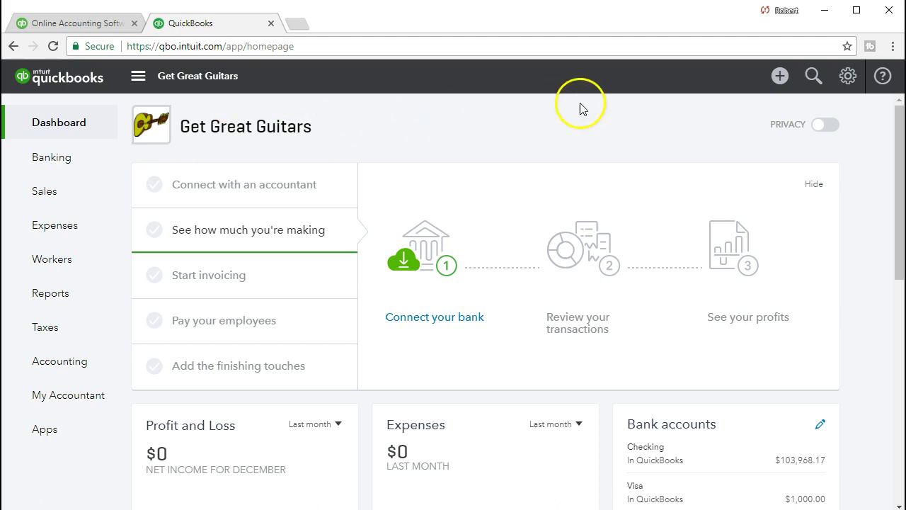
Start a new vendor bill.
{"action": "left_click", "coordinate": [778, 76]}
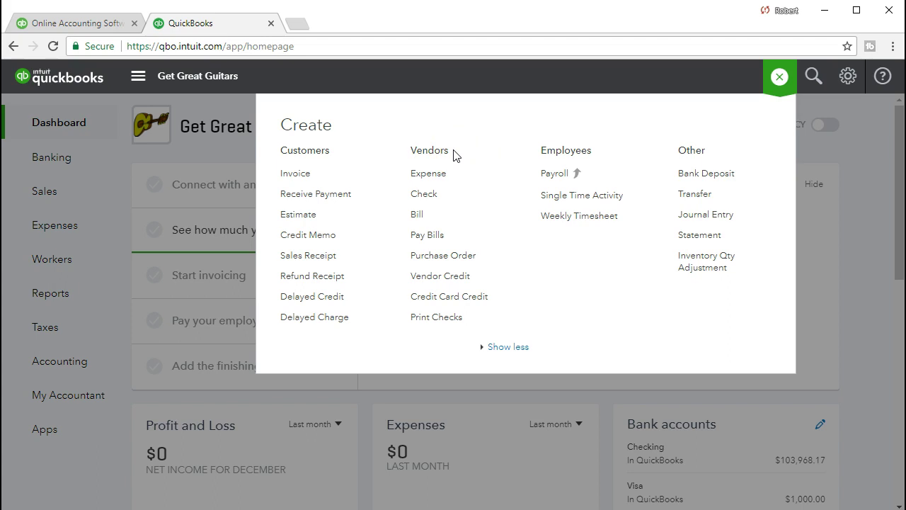
{"action": "left_click", "coordinate": [459, 259]}
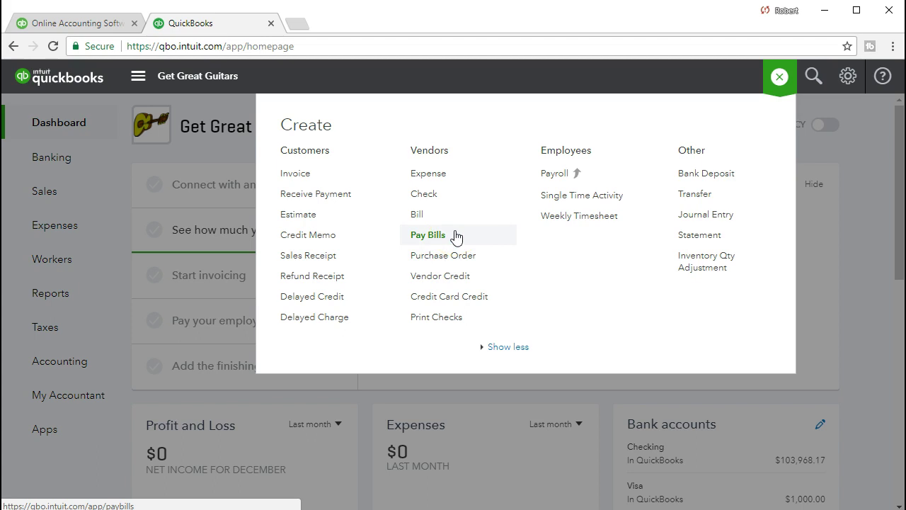
{"action": "left_click", "coordinate": [449, 263]}
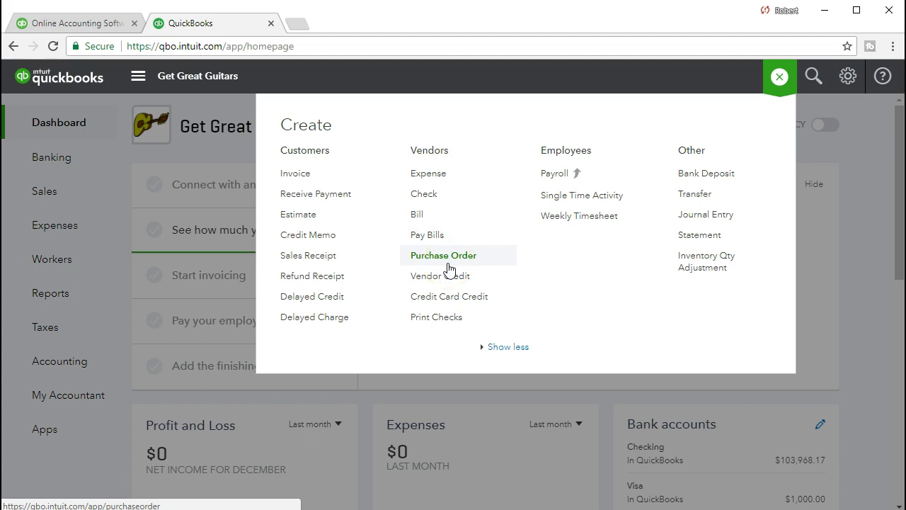
{"action": "left_click", "coordinate": [454, 238]}
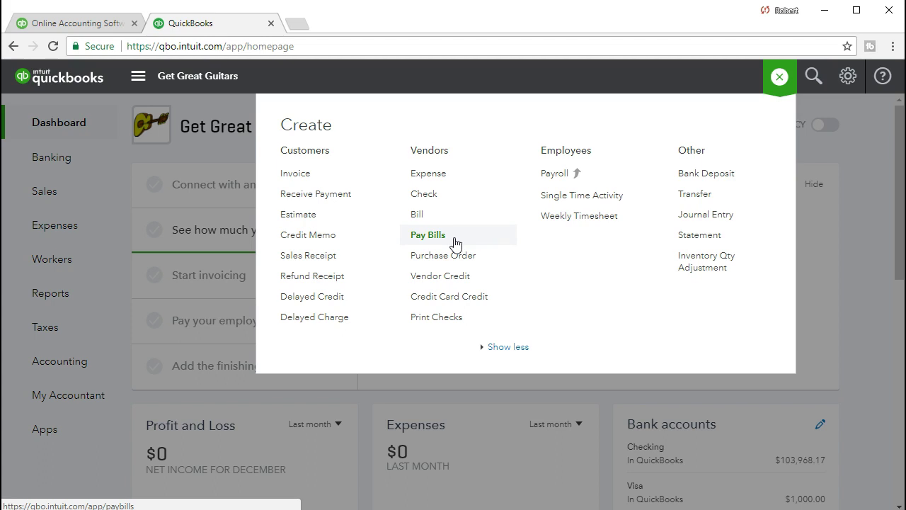
{"action": "left_click", "coordinate": [428, 222]}
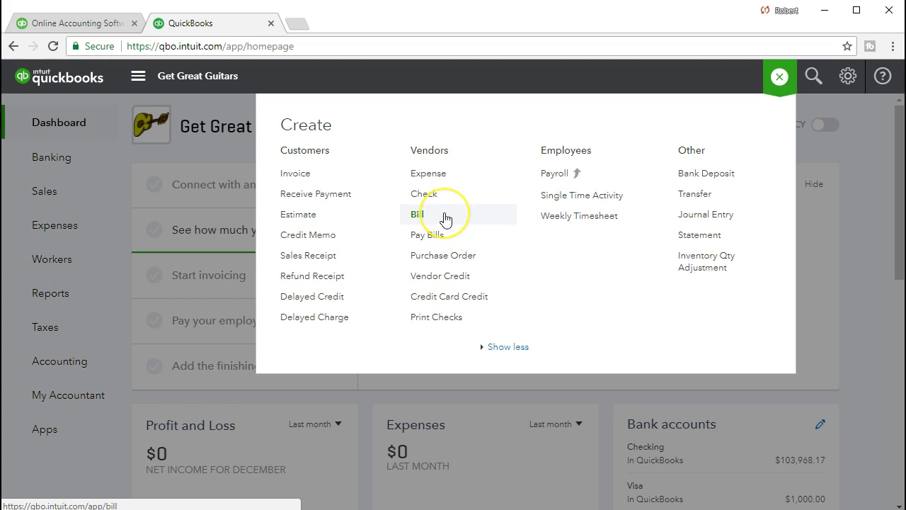
{"action": "left_click", "coordinate": [418, 215]}
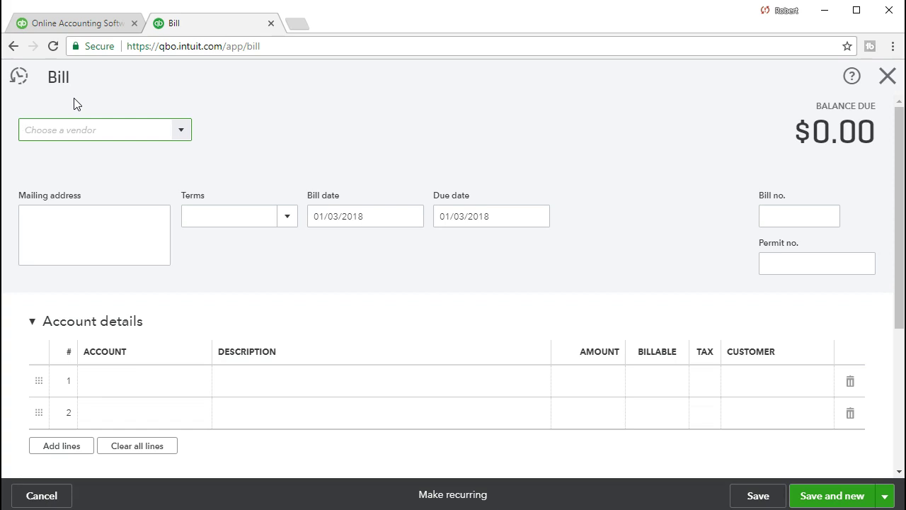
Choose Fender as the vendor for the bill.
{"action": "left_click", "coordinate": [69, 130]}
{"action": "left_click", "coordinate": [180, 133]}
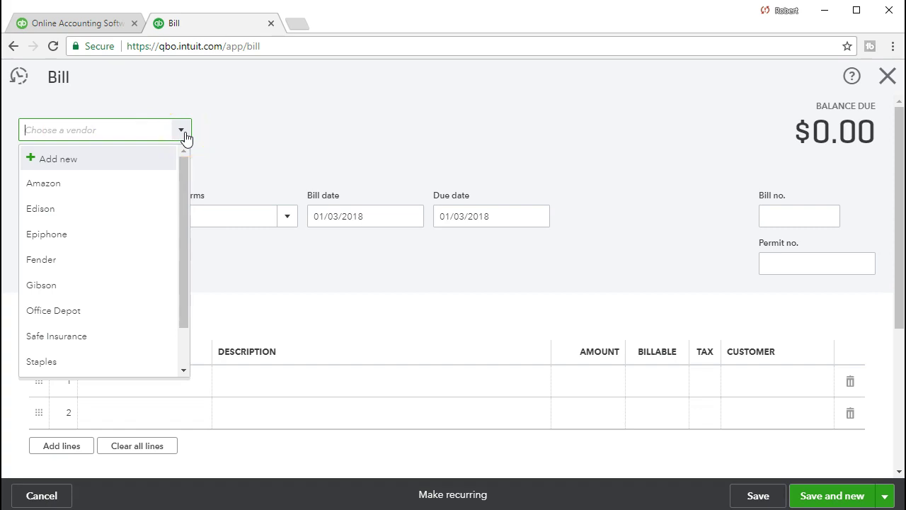
{"action": "type", "text": "F"}
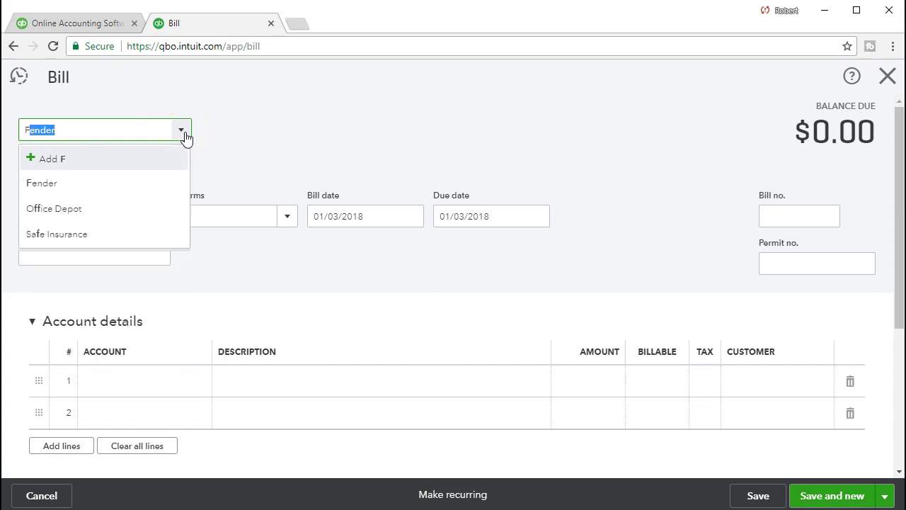
{"action": "type", "text": "en"}
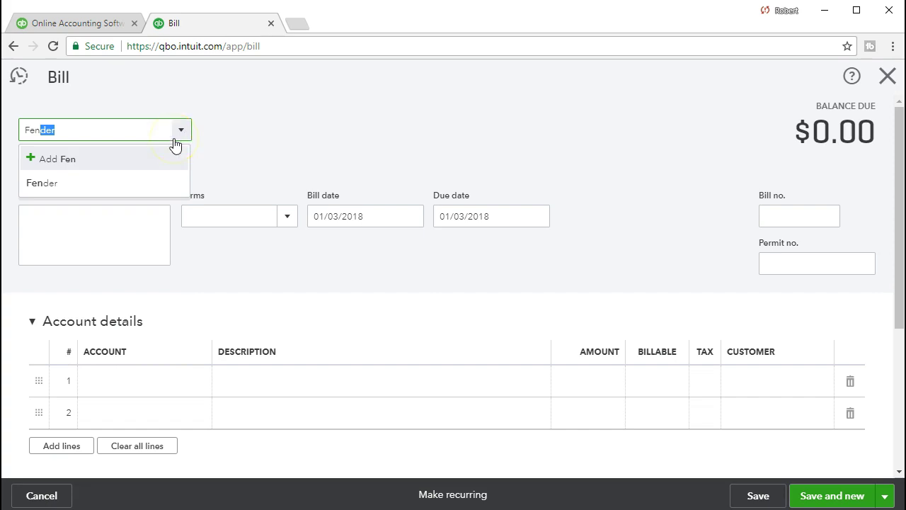
{"action": "left_click", "coordinate": [85, 188]}
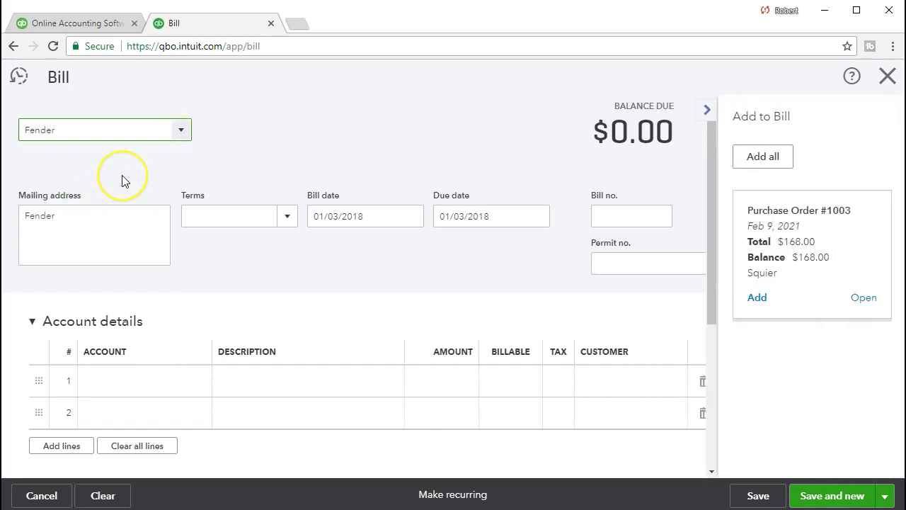
Add Fender's open Squier purchase order to the bill and check the resulting item line.
{"action": "left_click", "coordinate": [772, 299]}
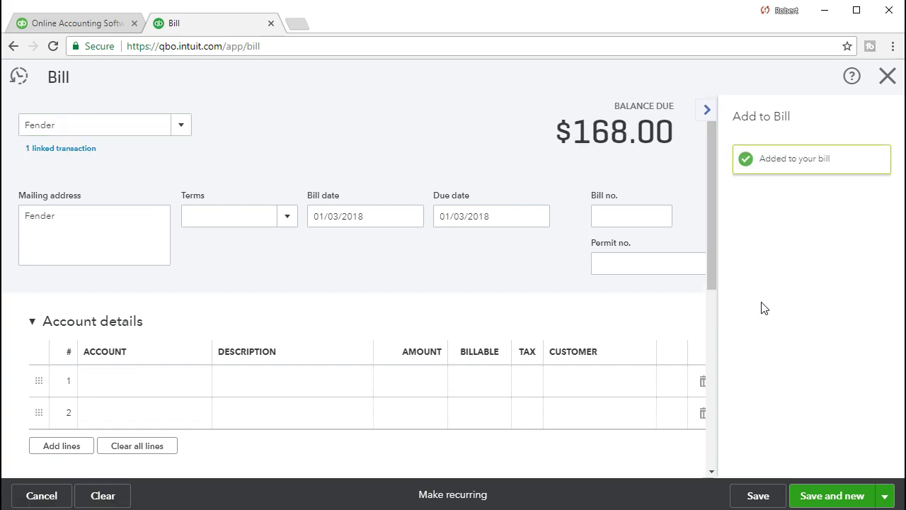
{"action": "left_click", "coordinate": [390, 324]}
{"action": "scroll", "coordinate": [390, 323], "scroll_direction": "down", "scroll_amount": 3}
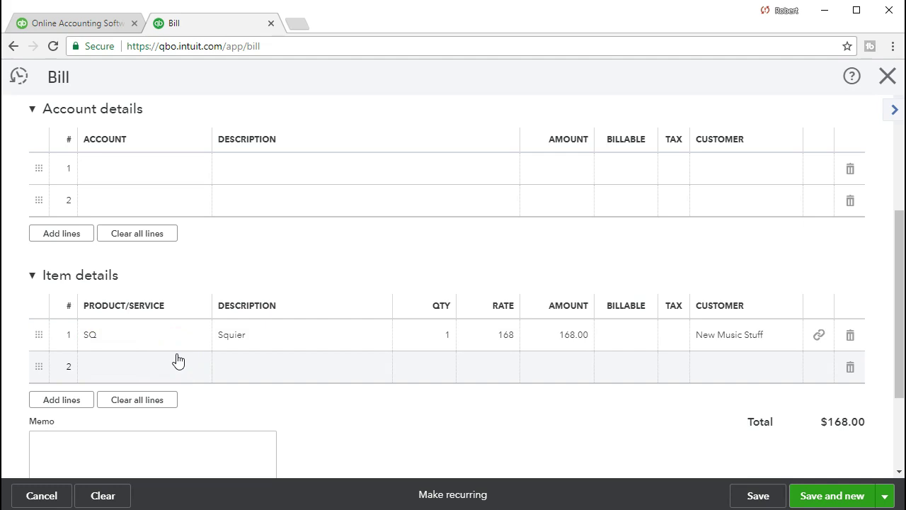
{"action": "scroll", "coordinate": [179, 361], "scroll_direction": "up", "scroll_amount": 1}
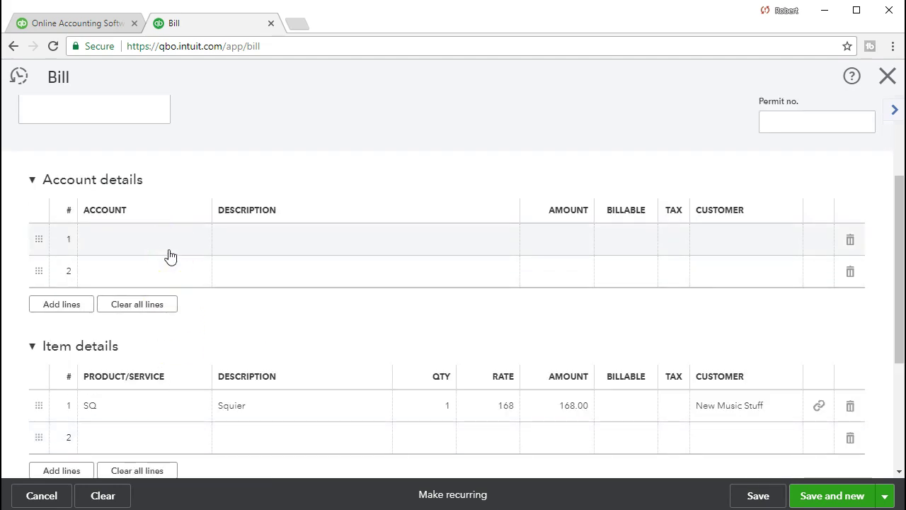
{"action": "left_click", "coordinate": [168, 270]}
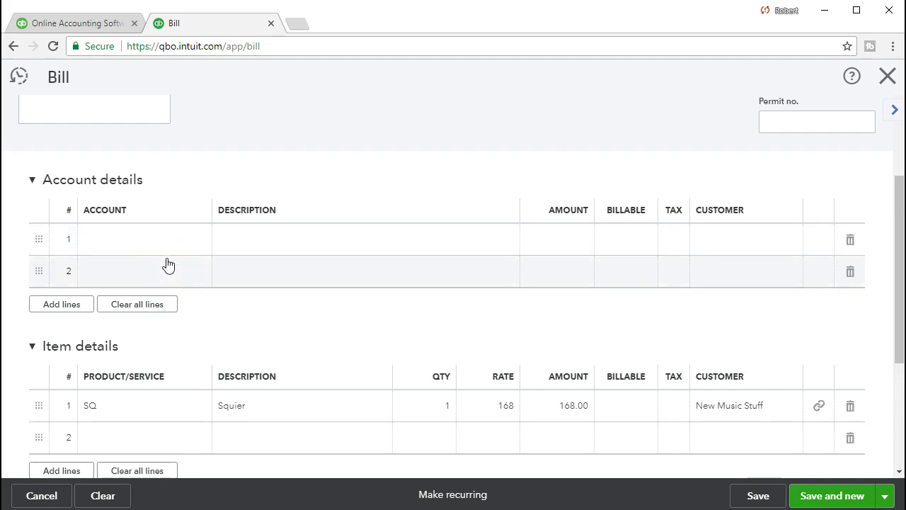
{"action": "left_click", "coordinate": [163, 251]}
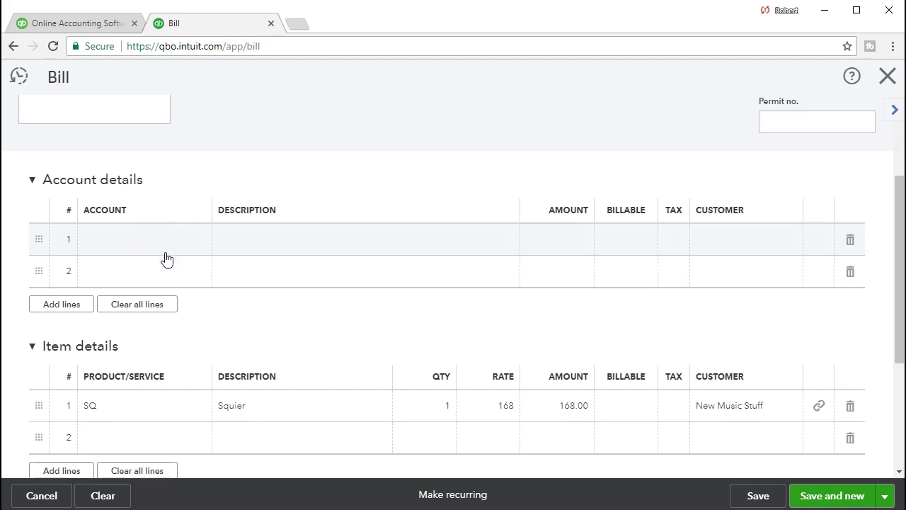
{"action": "scroll", "coordinate": [141, 349], "scroll_direction": "down", "scroll_amount": 1}
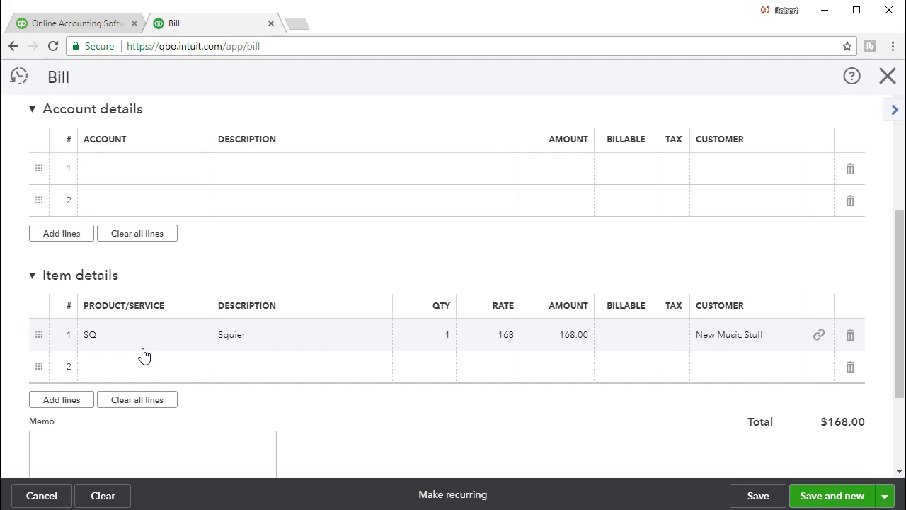
{"action": "scroll", "coordinate": [144, 355], "scroll_direction": "up", "scroll_amount": 3}
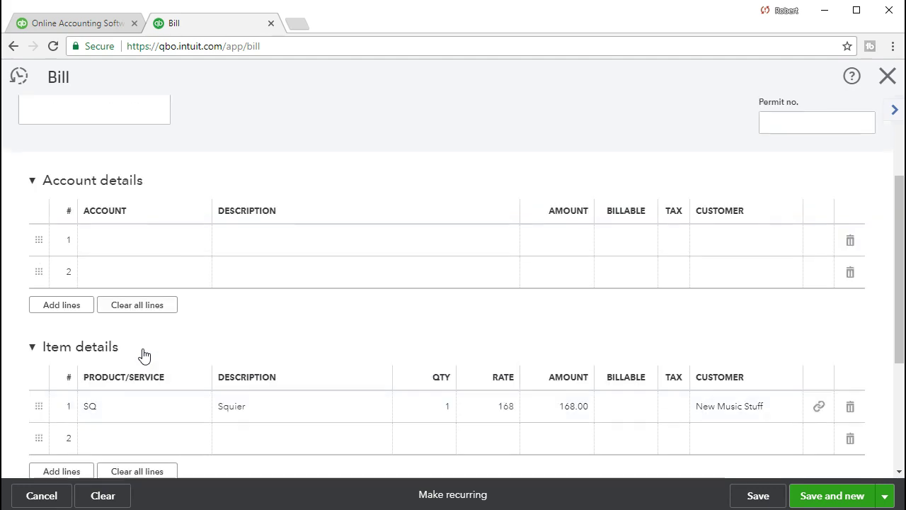
Set the bill's payment terms to Net 30.
{"action": "left_click", "coordinate": [94, 124]}
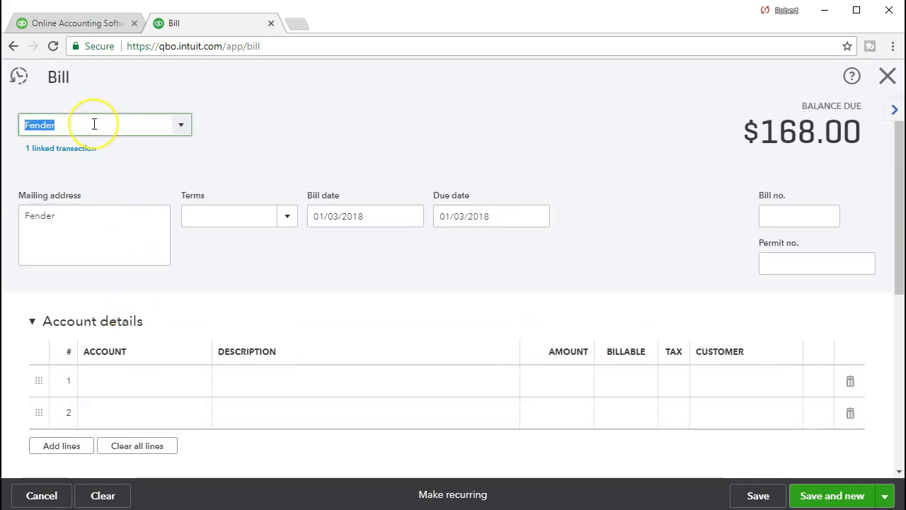
{"action": "key", "text": "Tab"}
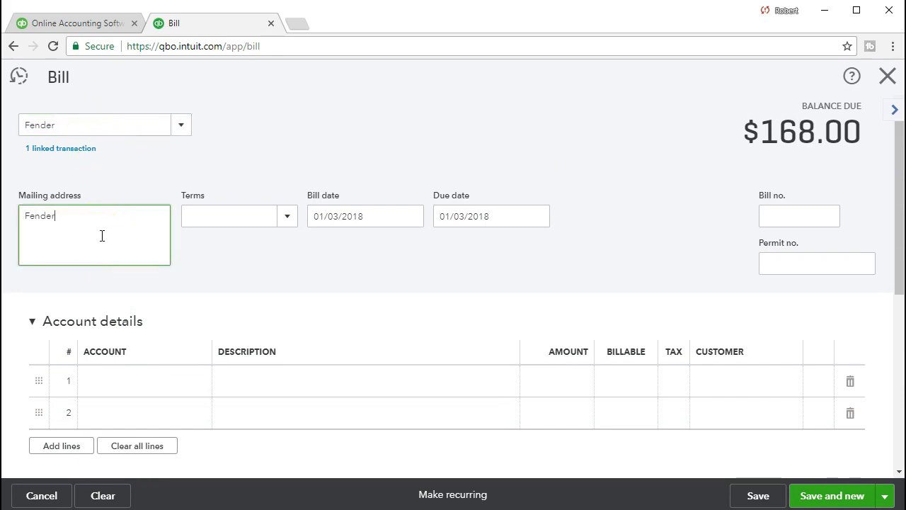
{"action": "key", "text": "Tab"}
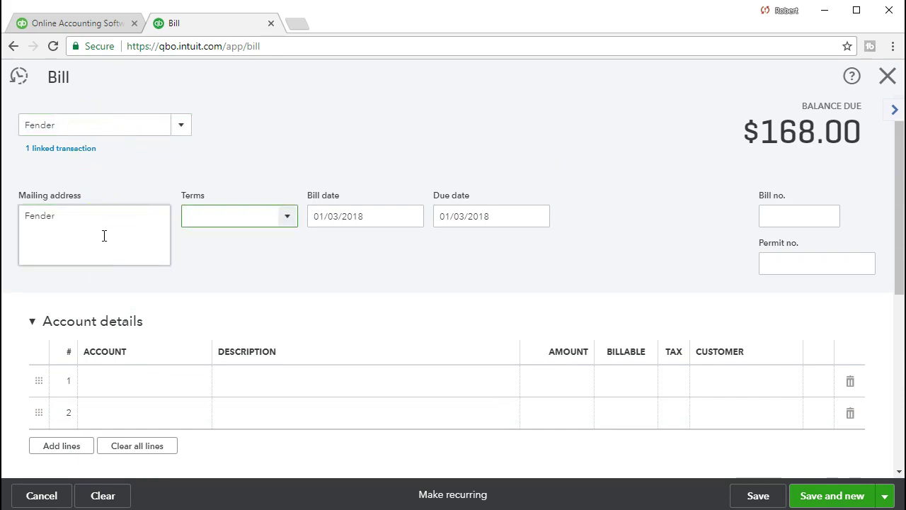
{"action": "left_click", "coordinate": [286, 217]}
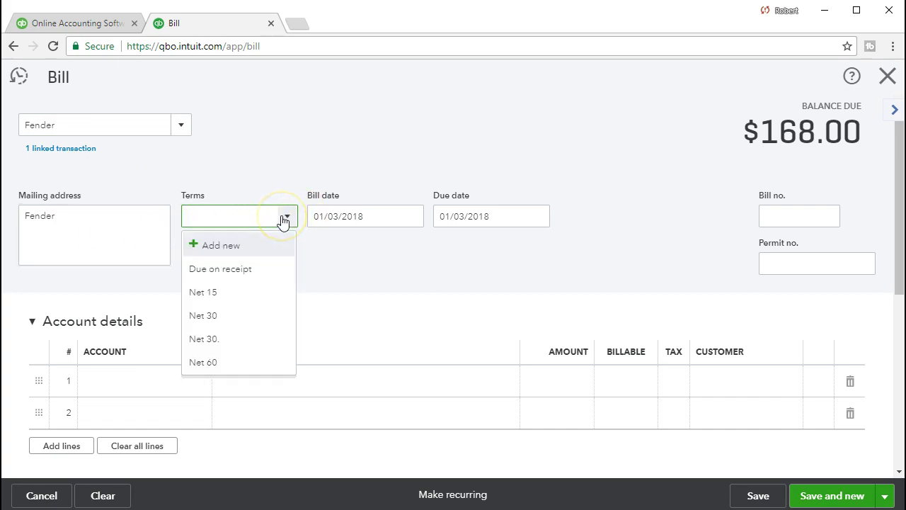
{"action": "left_click", "coordinate": [239, 315]}
Set the bill date to 02/14/2021, leaving the bill and permit numbers blank.
{"action": "key", "text": "Tab"}
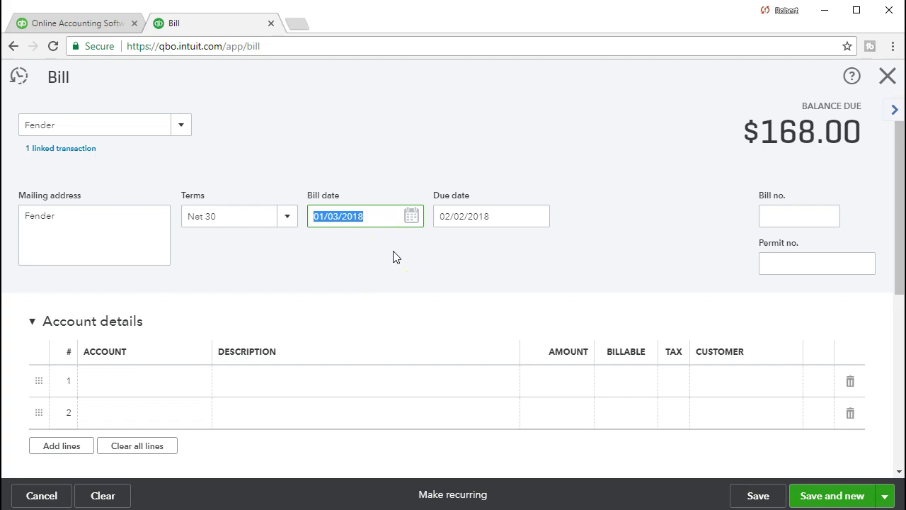
{"action": "type", "text": "021421"}
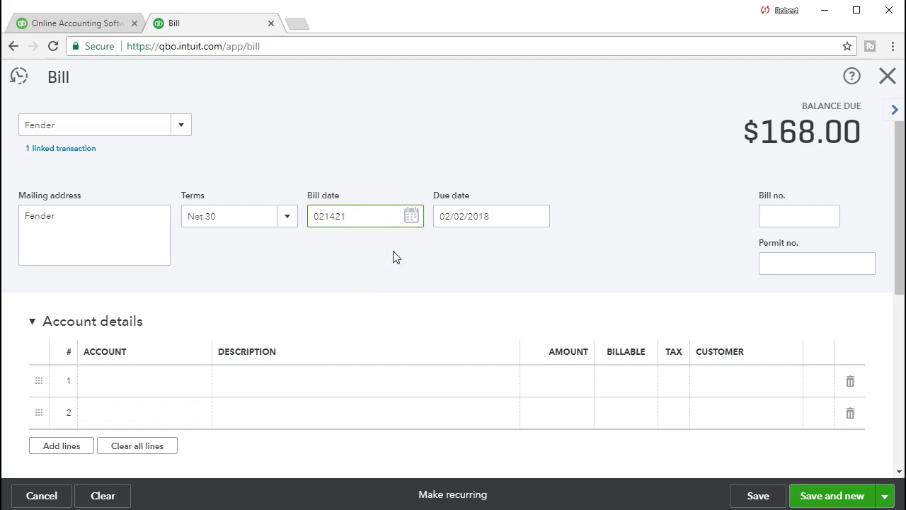
{"action": "key", "text": "Tab"}
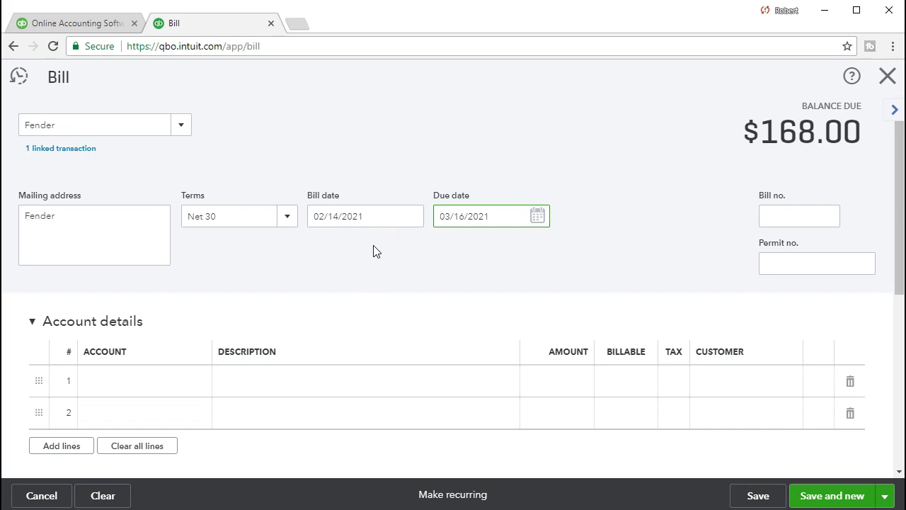
{"action": "key", "text": "Tab"}
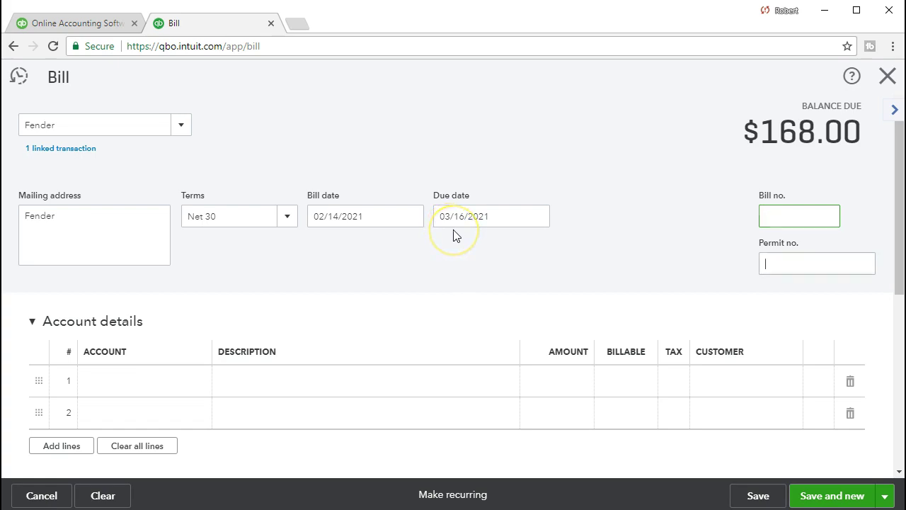
{"action": "key", "text": "Tab"}
{"action": "key", "text": "Tab"}
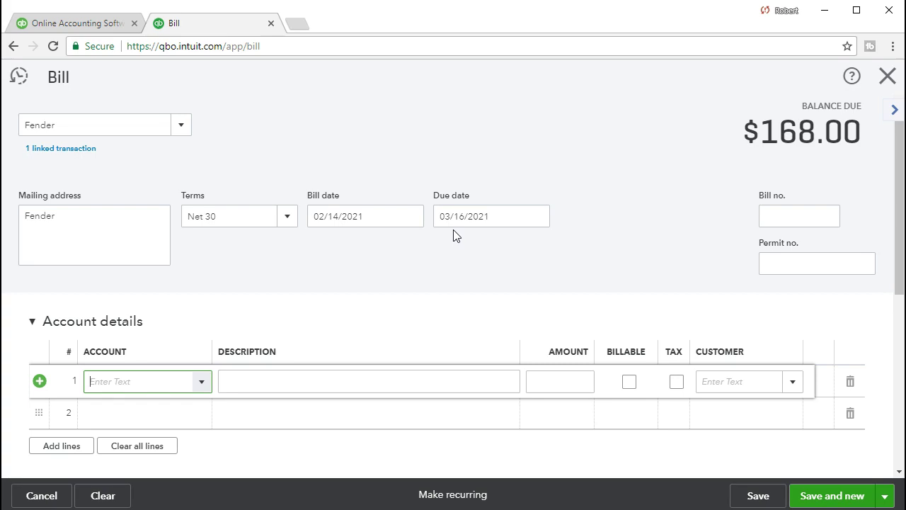
Mark the Squier line in the item details as billable and taxable.
{"action": "left_click", "coordinate": [455, 241]}
{"action": "left_click", "coordinate": [435, 289]}
{"action": "scroll", "coordinate": [436, 289], "scroll_direction": "down", "scroll_amount": 2}
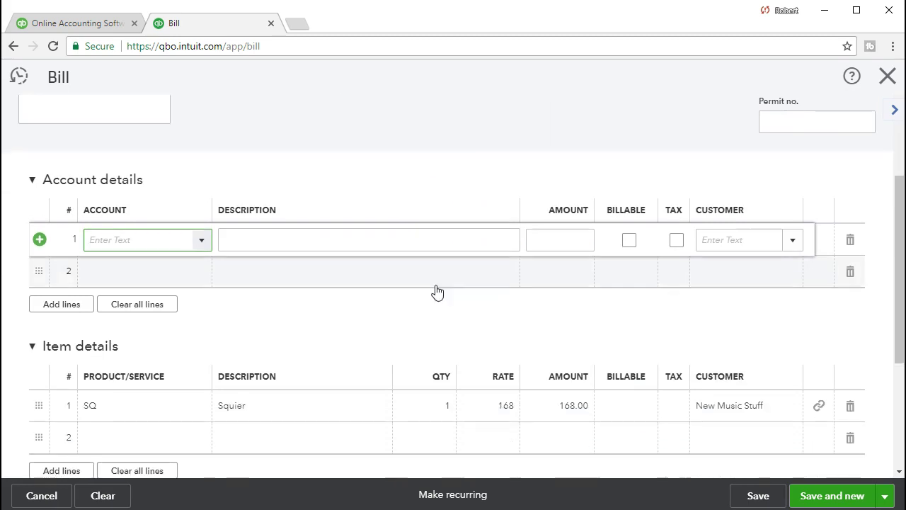
{"action": "scroll", "coordinate": [437, 292], "scroll_direction": "down", "scroll_amount": 1}
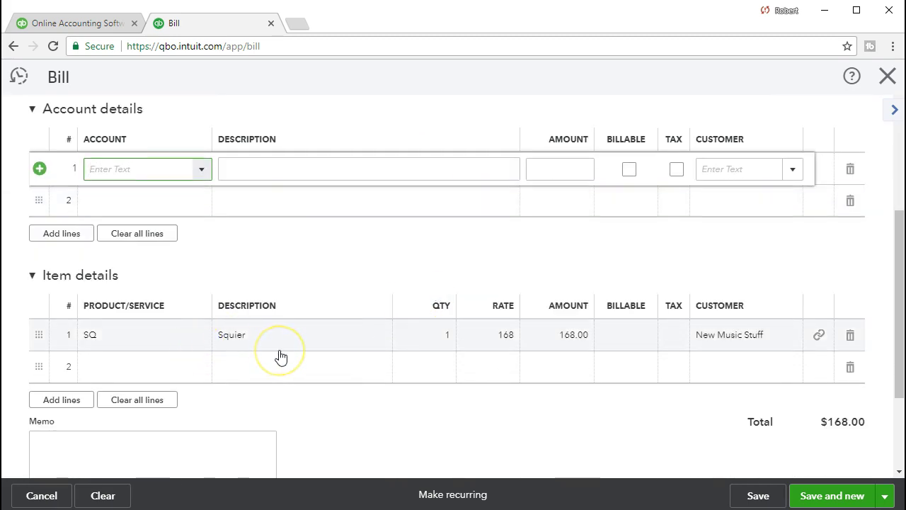
{"action": "scroll", "coordinate": [281, 356], "scroll_direction": "down", "scroll_amount": 1}
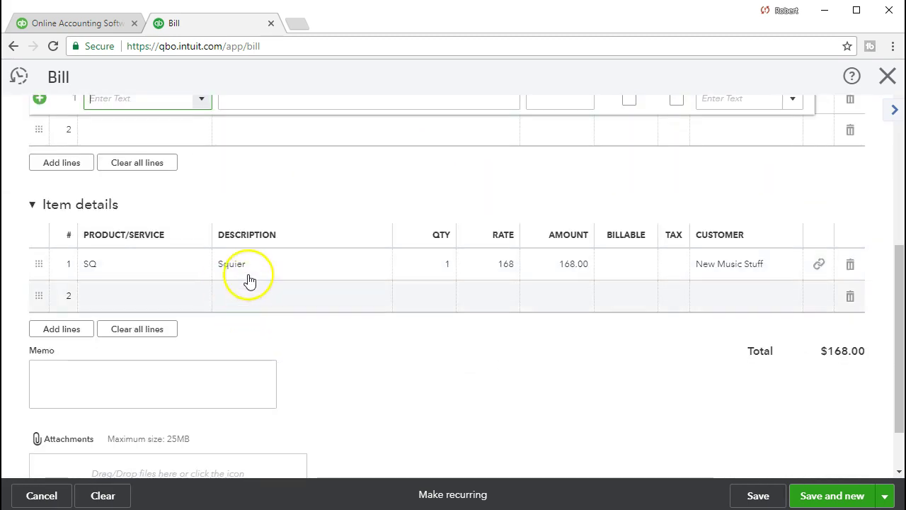
{"action": "left_click", "coordinate": [487, 281]}
{"action": "left_click", "coordinate": [530, 285]}
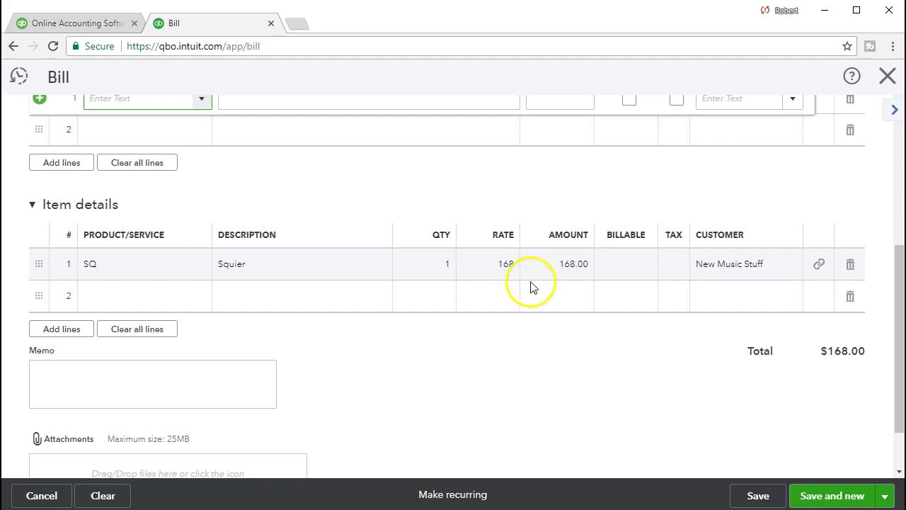
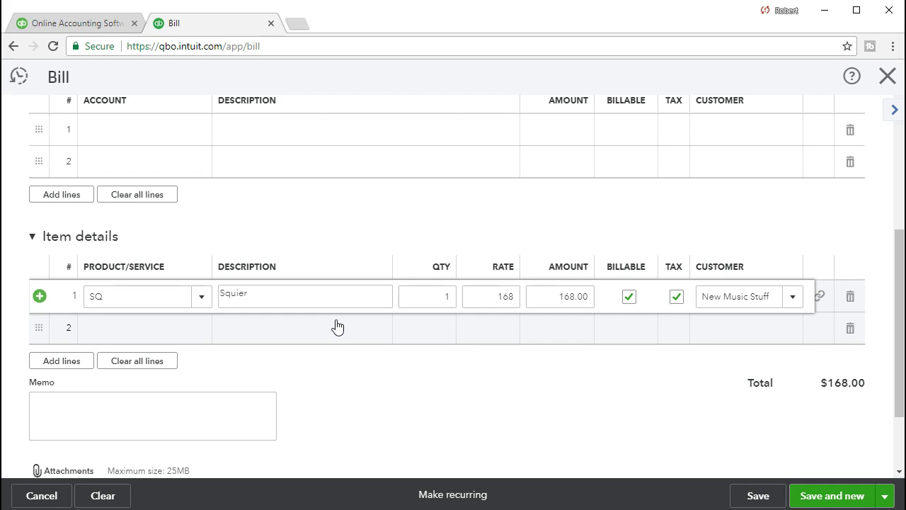
Review the bill's vendor, linked transaction, terms and dates, along with the Squier item line and its customer.
{"action": "scroll", "coordinate": [337, 325], "scroll_direction": "up", "scroll_amount": 5}
{"action": "left_click", "coordinate": [145, 154]}
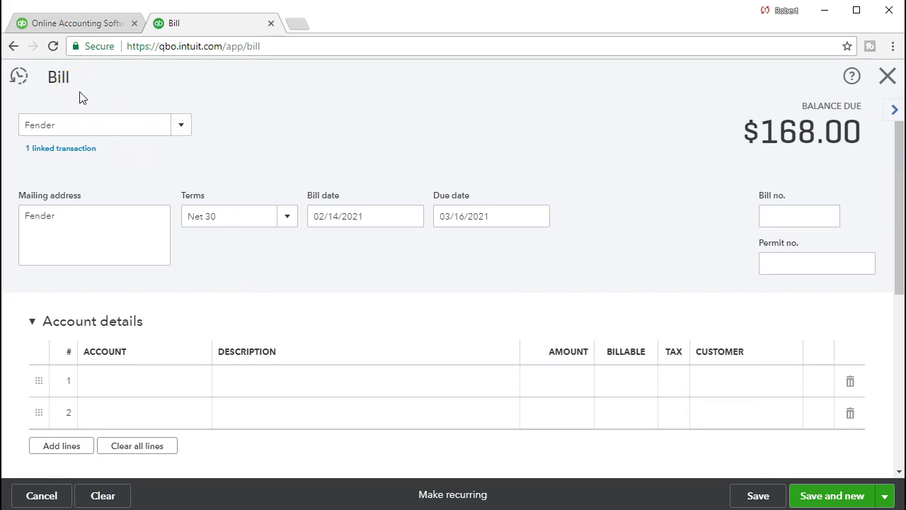
{"action": "left_click", "coordinate": [136, 179]}
{"action": "scroll", "coordinate": [135, 179], "scroll_direction": "down", "scroll_amount": 3}
{"action": "left_click", "coordinate": [182, 263]}
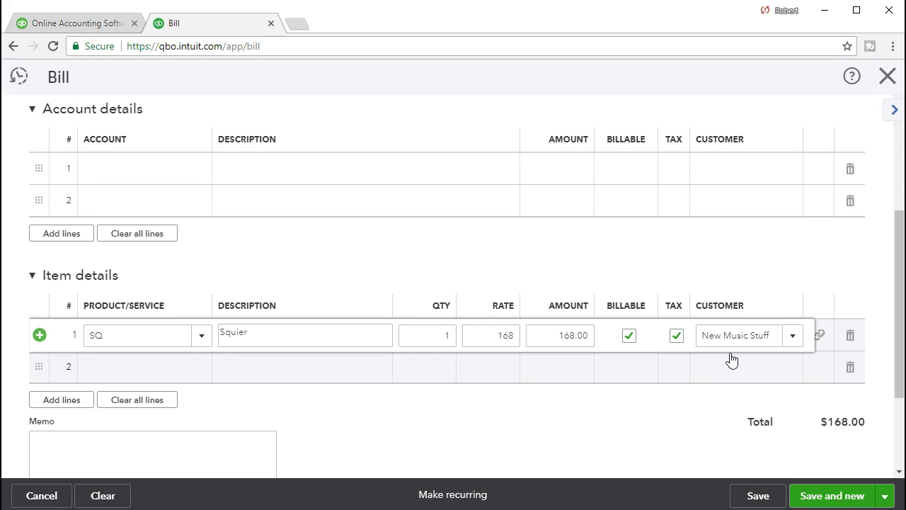
{"action": "left_click", "coordinate": [553, 409]}
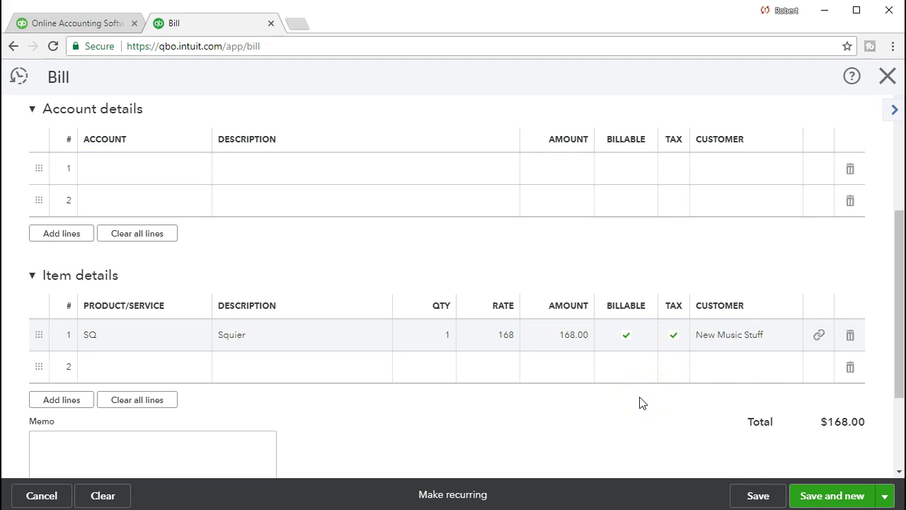
{"action": "scroll", "coordinate": [641, 400], "scroll_direction": "up", "scroll_amount": 1}
{"action": "scroll", "coordinate": [643, 401], "scroll_direction": "up", "scroll_amount": 3}
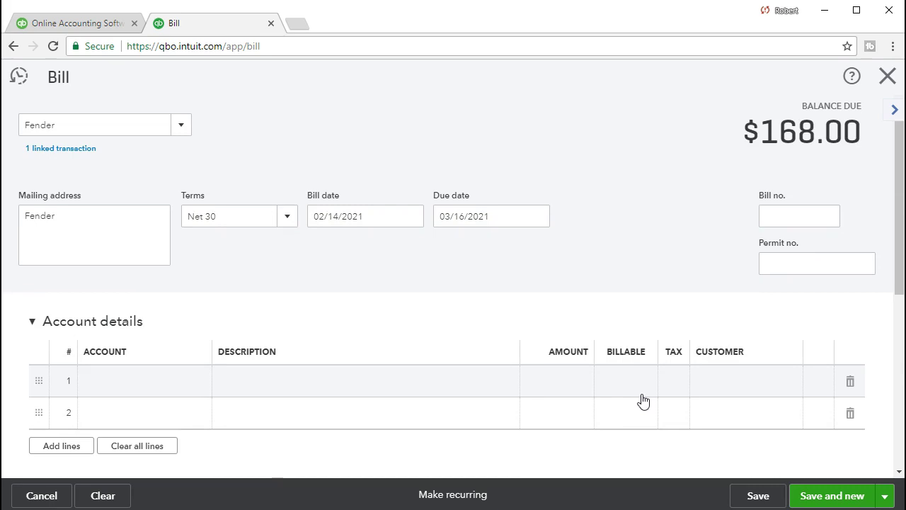
Save the Fender bill and close it, declining the offer to pay bills online.
{"action": "left_click", "coordinate": [587, 378]}
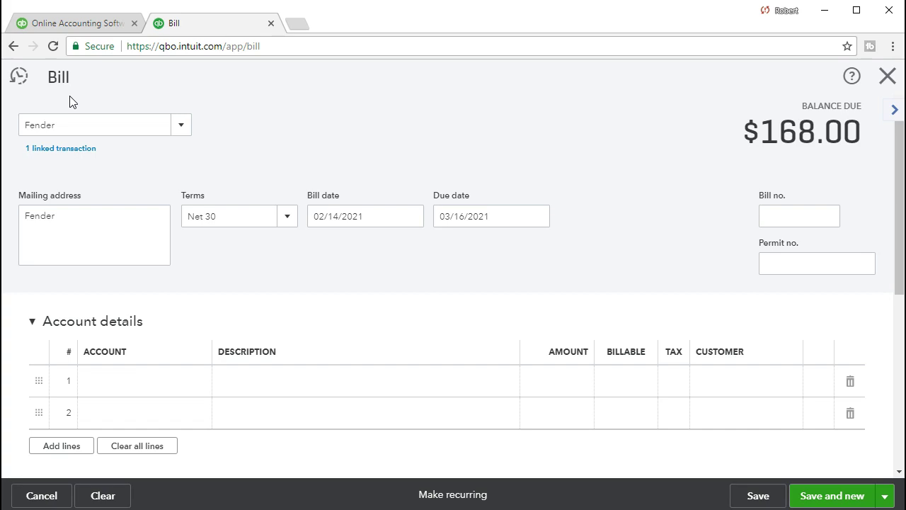
{"action": "scroll", "coordinate": [407, 244], "scroll_direction": "down", "scroll_amount": 3}
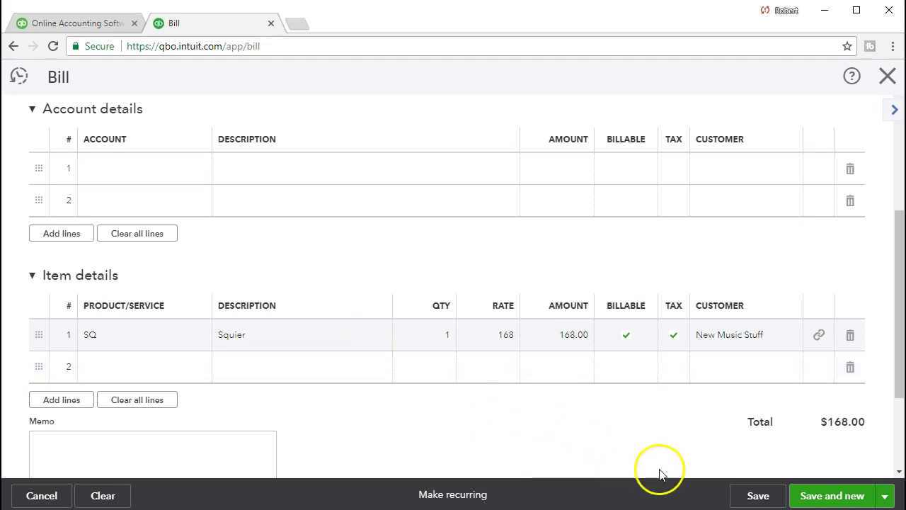
{"action": "left_click", "coordinate": [756, 497]}
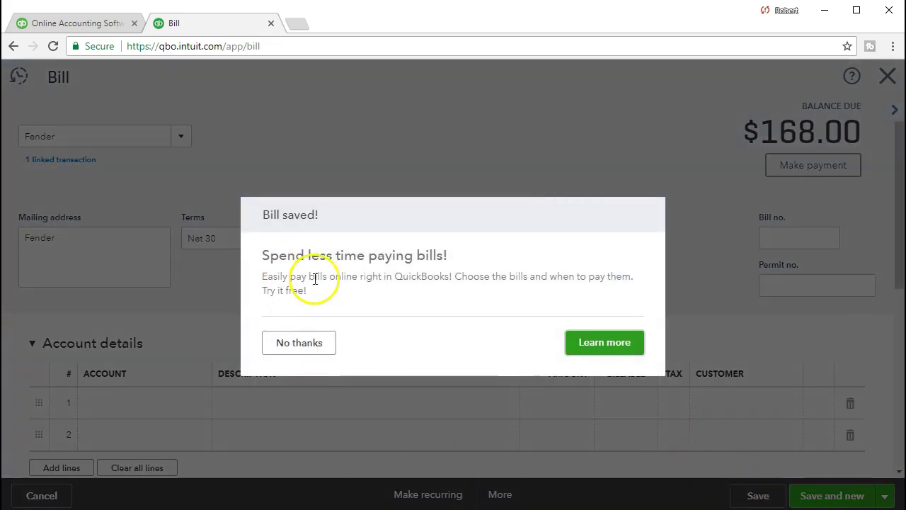
{"action": "left_click", "coordinate": [299, 343]}
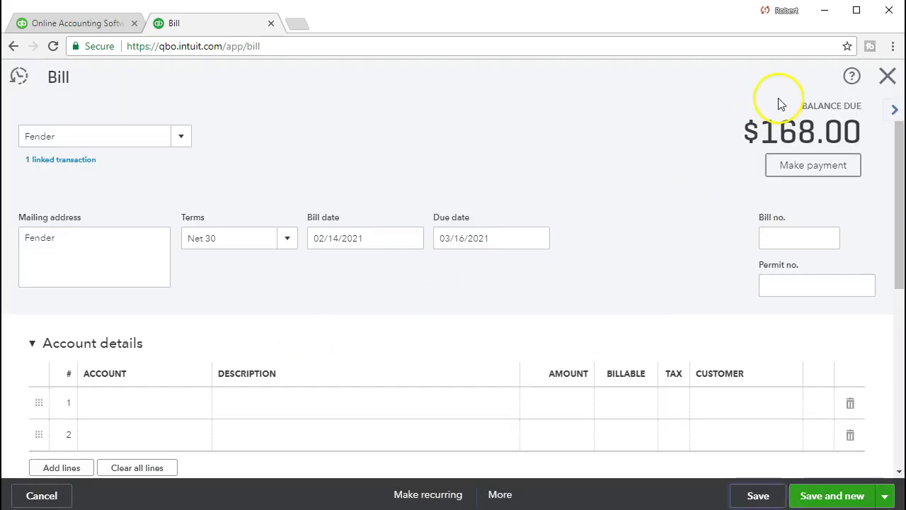
{"action": "left_click", "coordinate": [887, 75]}
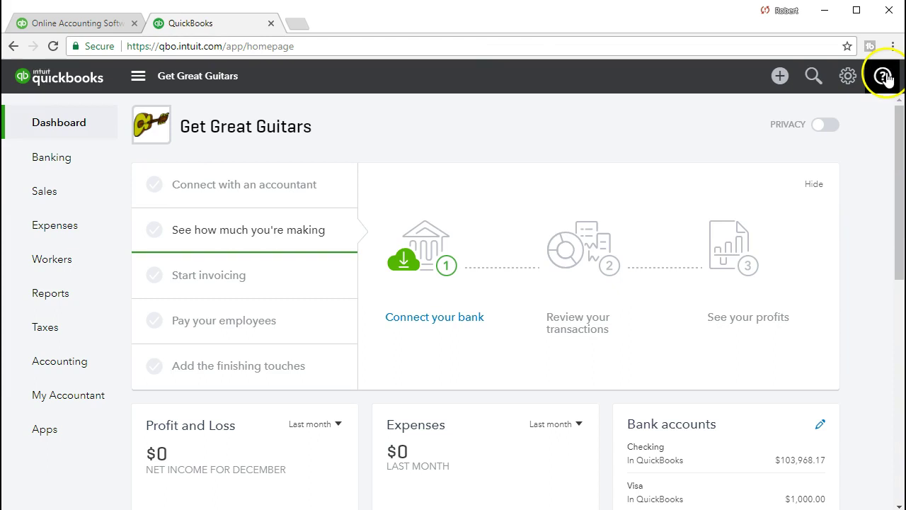
Find the Balance Sheet in the reports and open it.
{"action": "left_click", "coordinate": [94, 304]}
{"action": "left_click", "coordinate": [201, 279]}
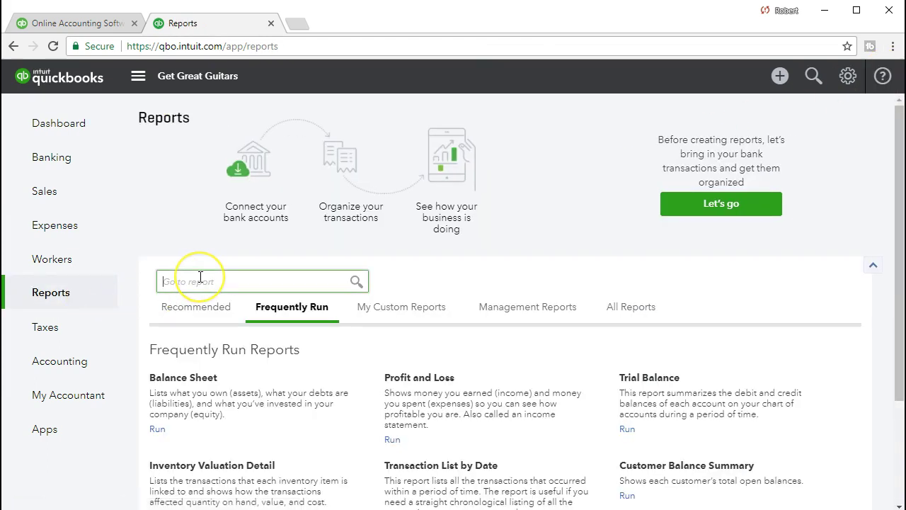
{"action": "type", "text": "bal"}
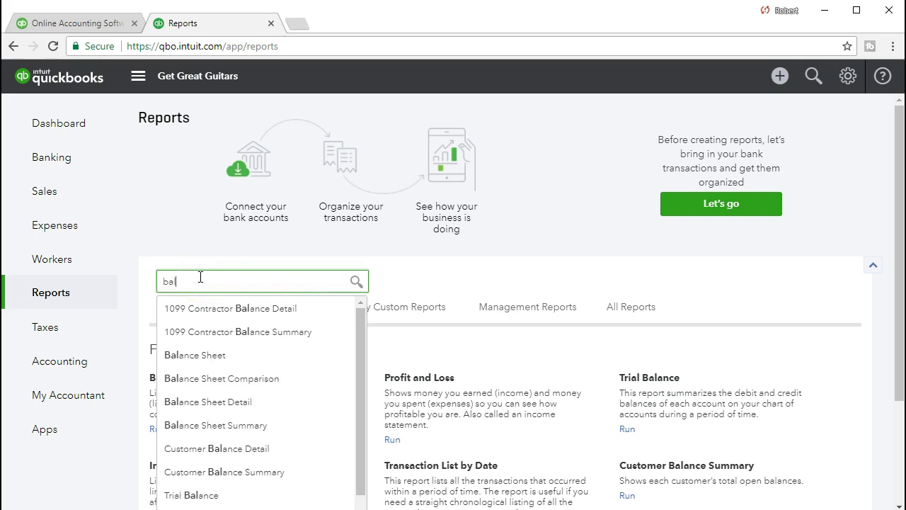
{"action": "left_click", "coordinate": [220, 355]}
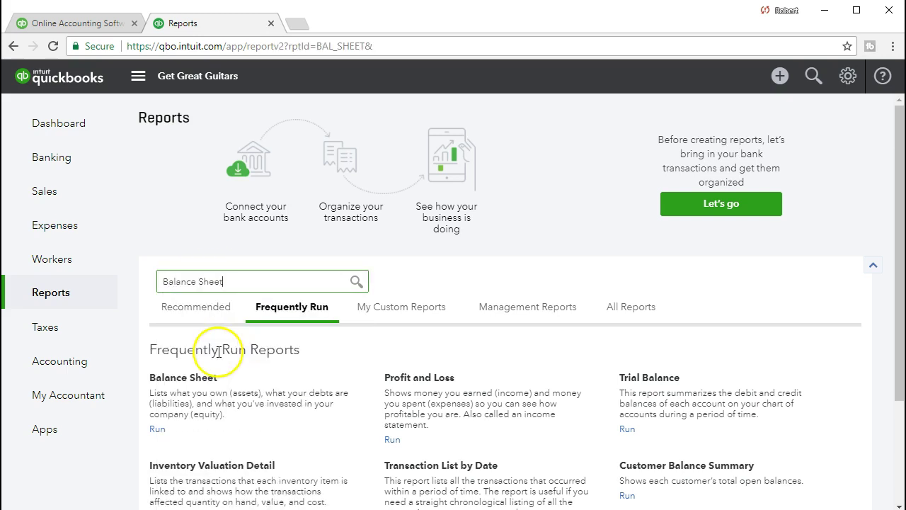
Run the balance sheet for the period 02/02/2021 to 02/28/2021.
{"action": "scroll", "coordinate": [333, 271], "scroll_direction": "up", "scroll_amount": 1}
{"action": "left_click_drag", "start_coordinate": [354, 145], "coordinate": [207, 145]}
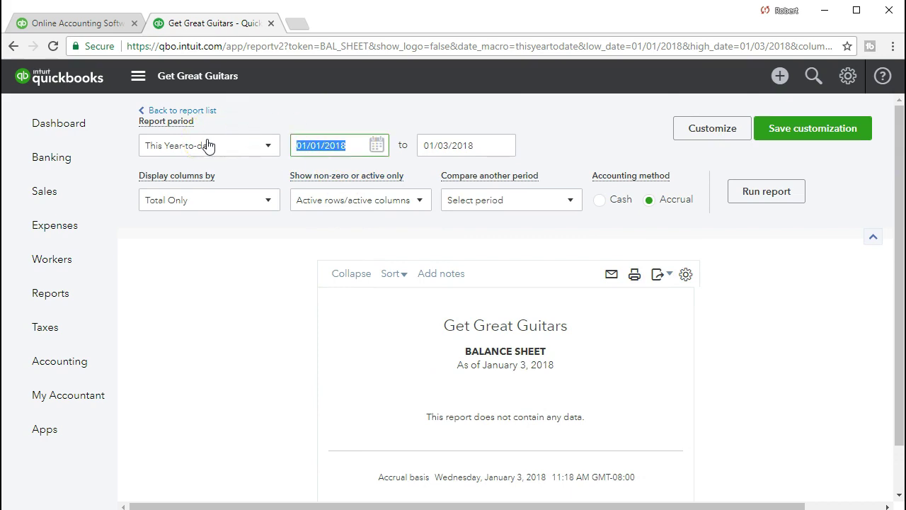
{"action": "type", "text": "020221"}
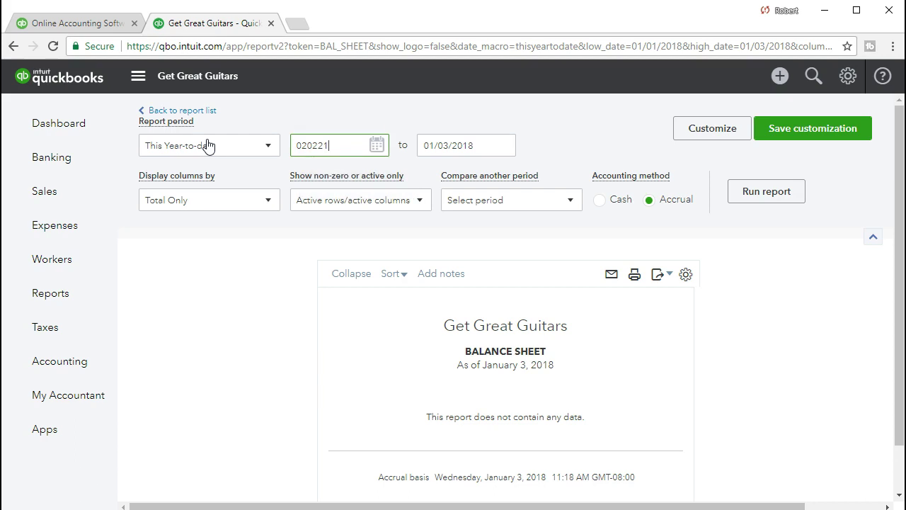
{"action": "key", "text": "Tab"}
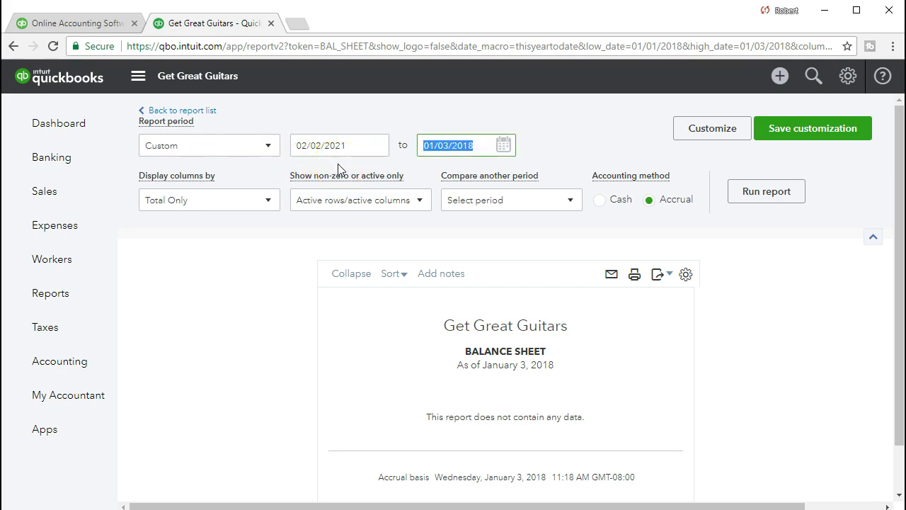
{"action": "type", "text": "022821"}
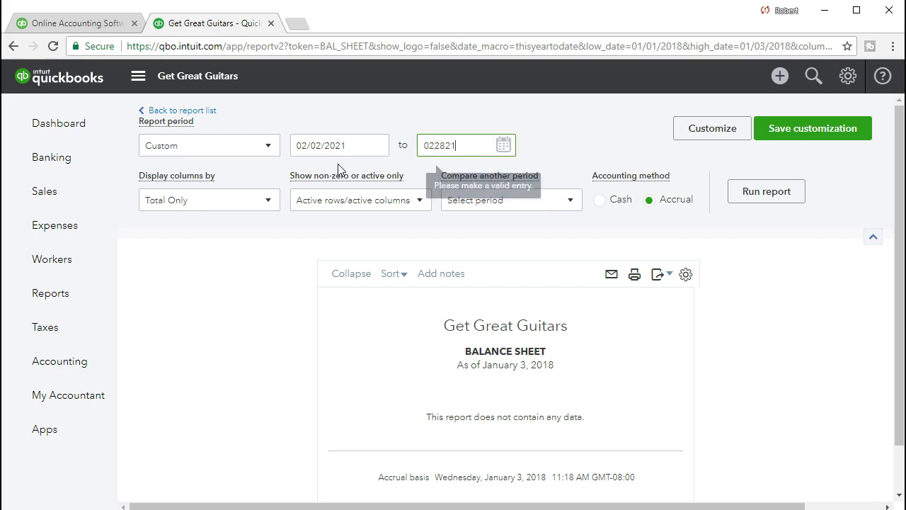
{"action": "key", "text": "Tab"}
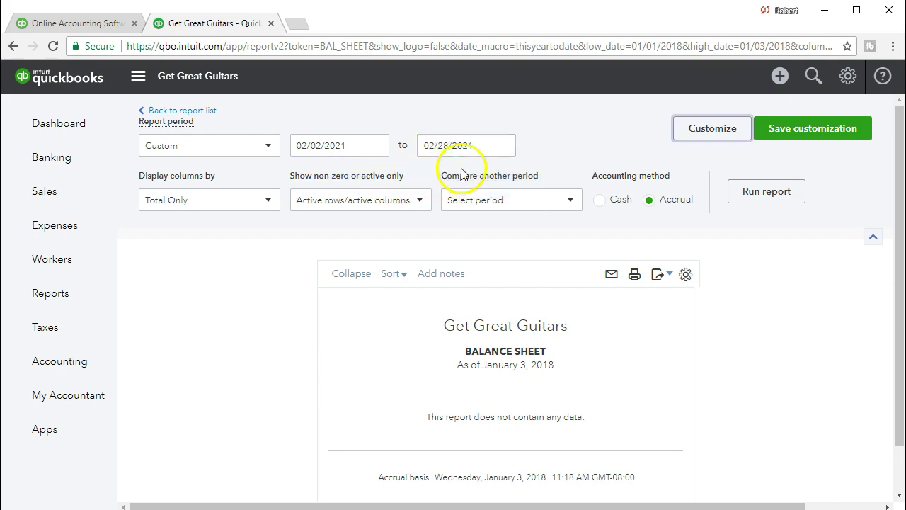
{"action": "left_click", "coordinate": [746, 200]}
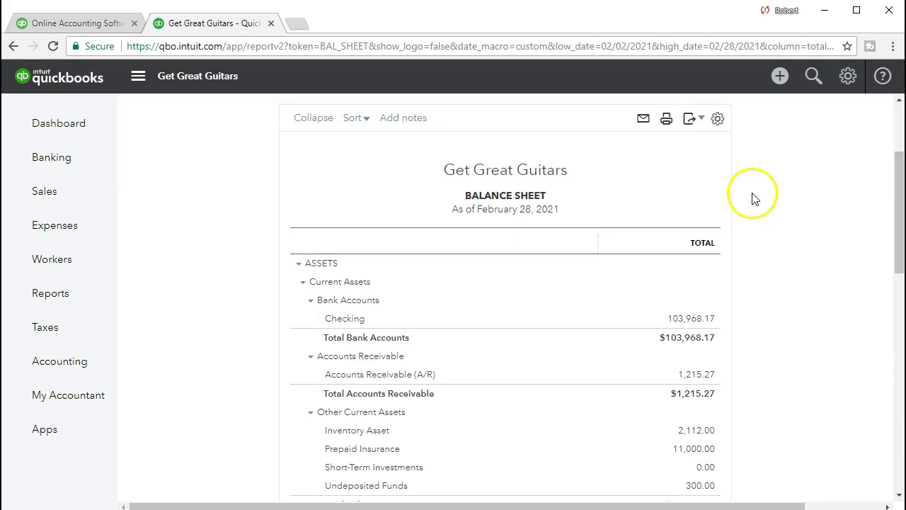
Trace the Inventory Asset balance to the underlying Fender bill, check its Squier line, and return to the balance sheet.
{"action": "scroll", "coordinate": [754, 198], "scroll_direction": "down", "scroll_amount": 2}
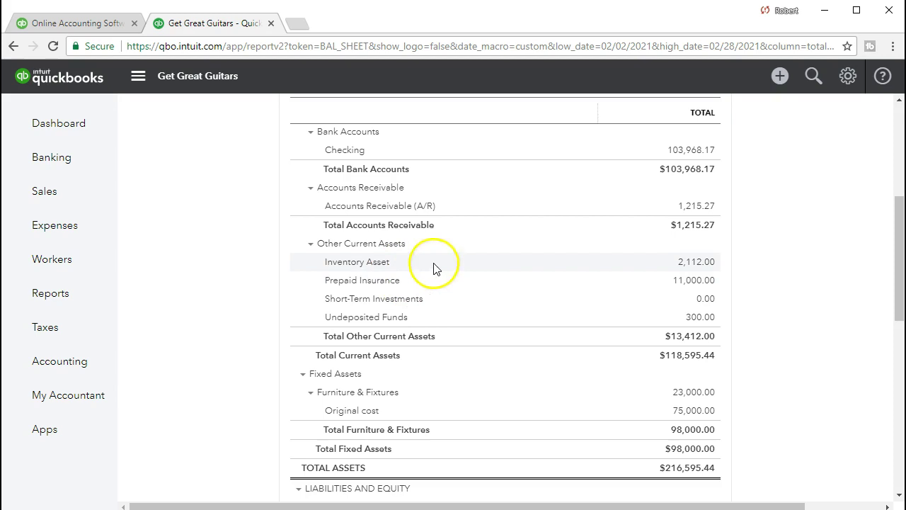
{"action": "left_click", "coordinate": [697, 267]}
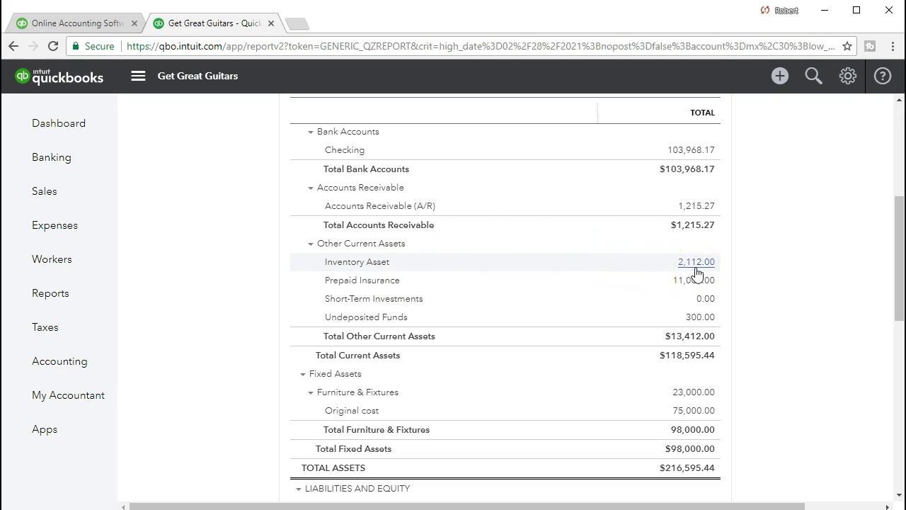
{"action": "scroll", "coordinate": [696, 273], "scroll_direction": "down", "scroll_amount": 1}
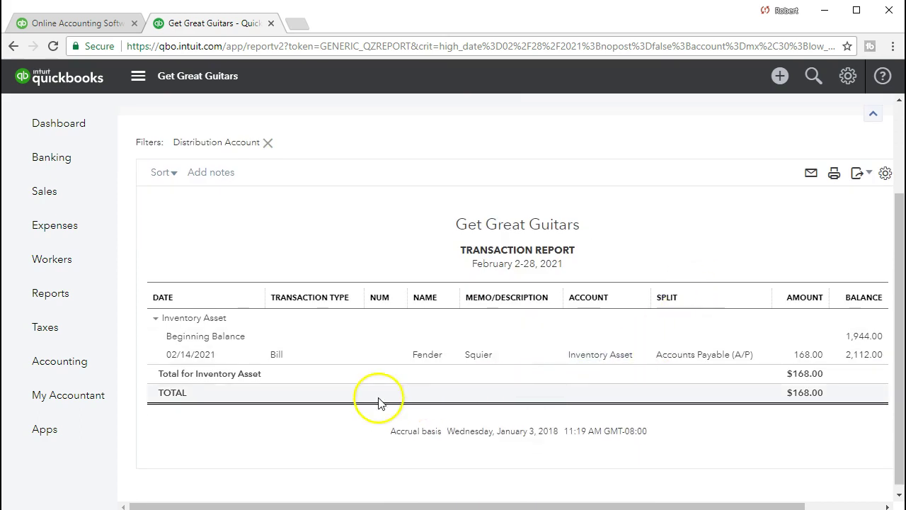
{"action": "left_click", "coordinate": [805, 355]}
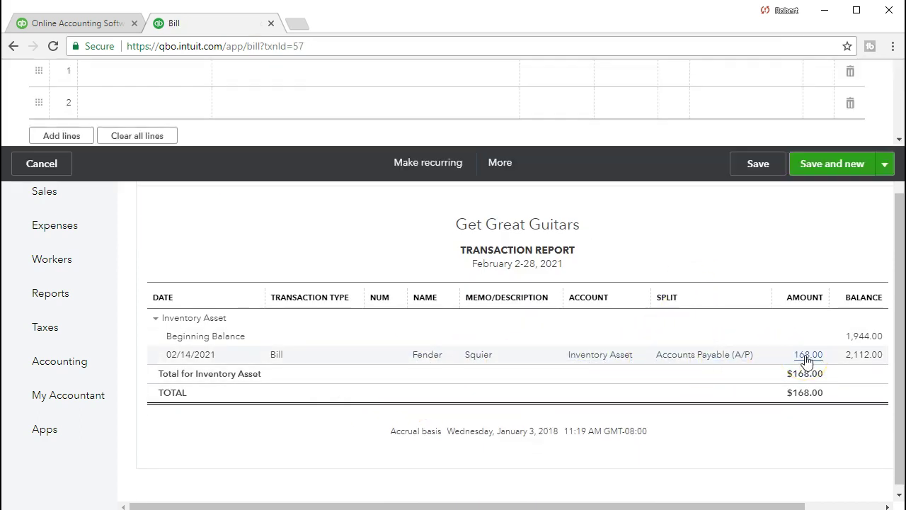
{"action": "scroll", "coordinate": [667, 330], "scroll_direction": "down", "scroll_amount": 5}
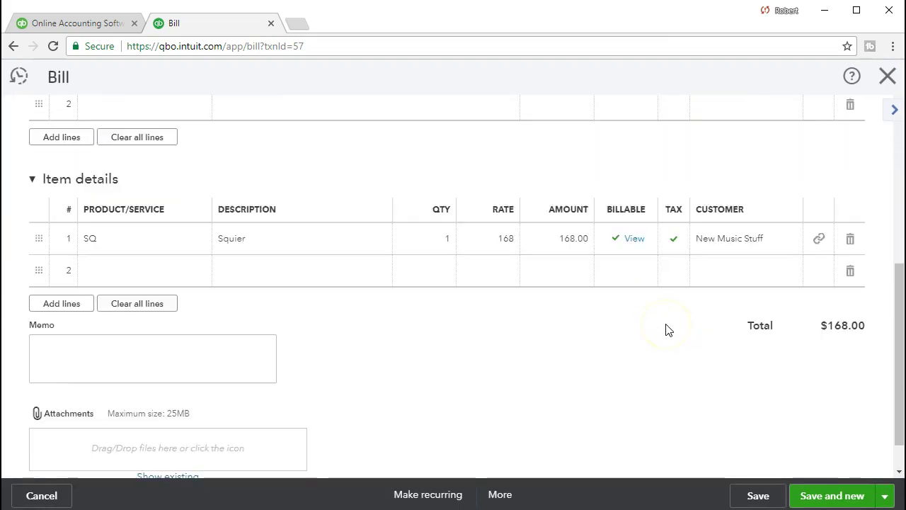
{"action": "scroll", "coordinate": [769, 324], "scroll_direction": "up", "scroll_amount": 5}
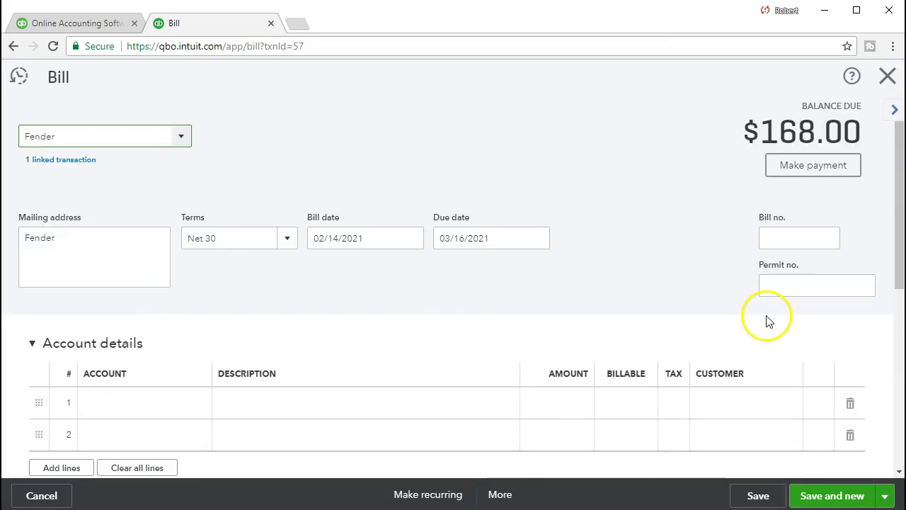
{"action": "left_click", "coordinate": [886, 78]}
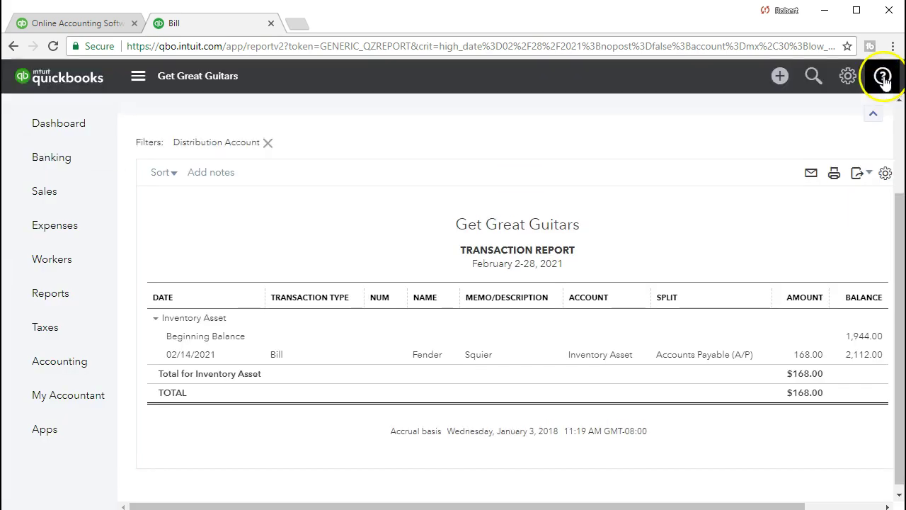
{"action": "scroll", "coordinate": [358, 228], "scroll_direction": "up", "scroll_amount": 2}
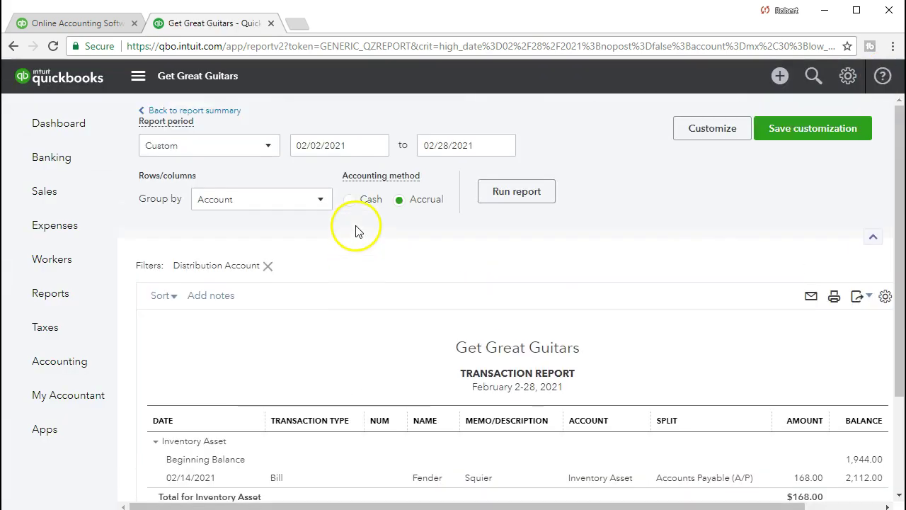
{"action": "left_click", "coordinate": [233, 113]}
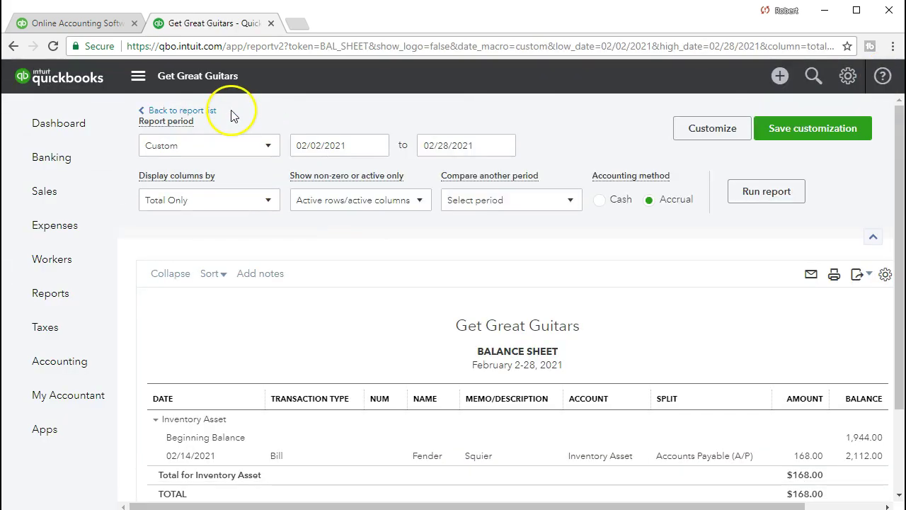
Trace the Accounts Payable balance to its Fender bill, and review the balance sheet's assets and liabilities.
{"action": "scroll", "coordinate": [237, 115], "scroll_direction": "down", "scroll_amount": 5}
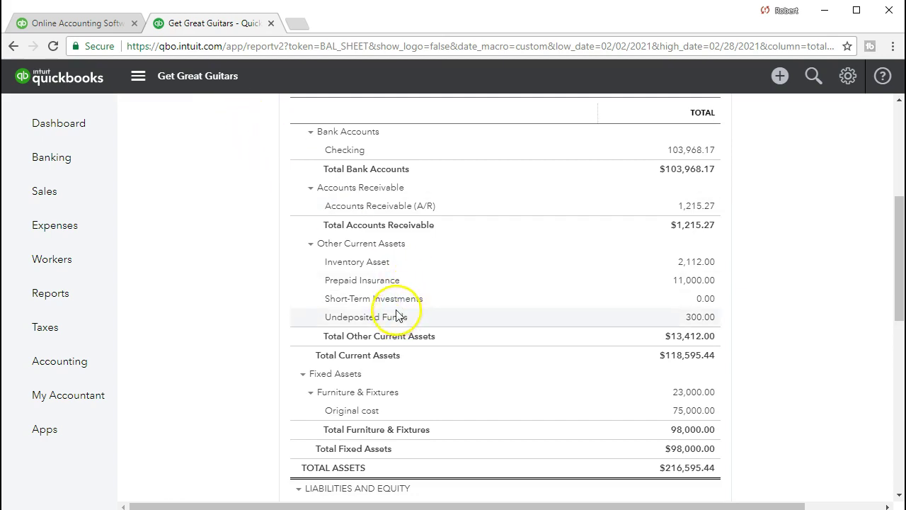
{"action": "scroll", "coordinate": [395, 312], "scroll_direction": "down", "scroll_amount": 4}
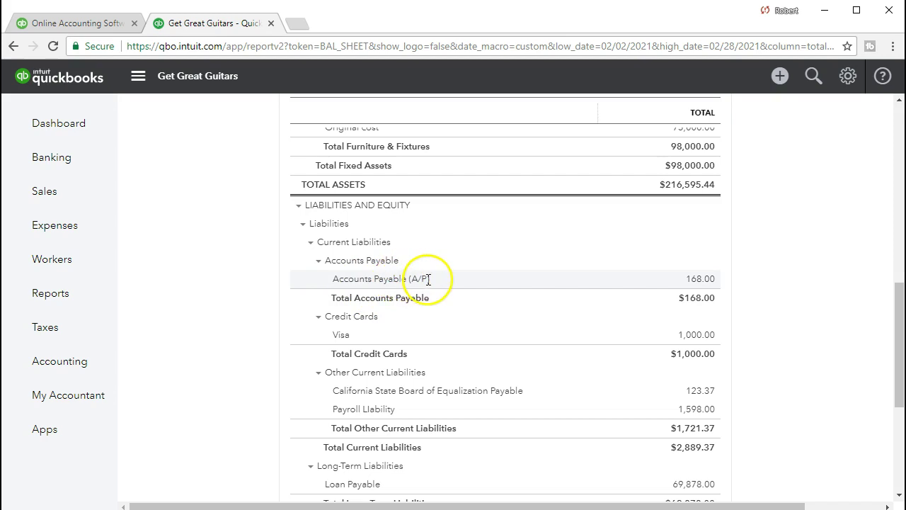
{"action": "left_click", "coordinate": [698, 281]}
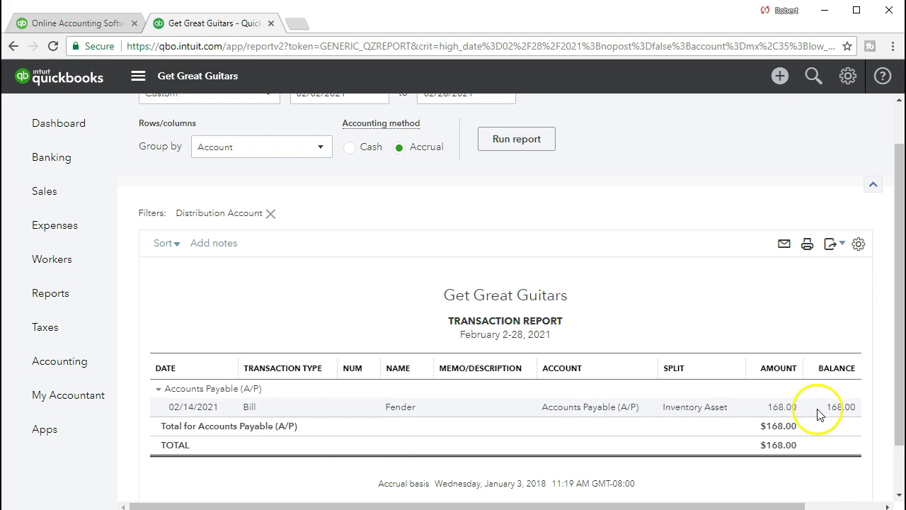
{"action": "left_click", "coordinate": [791, 409]}
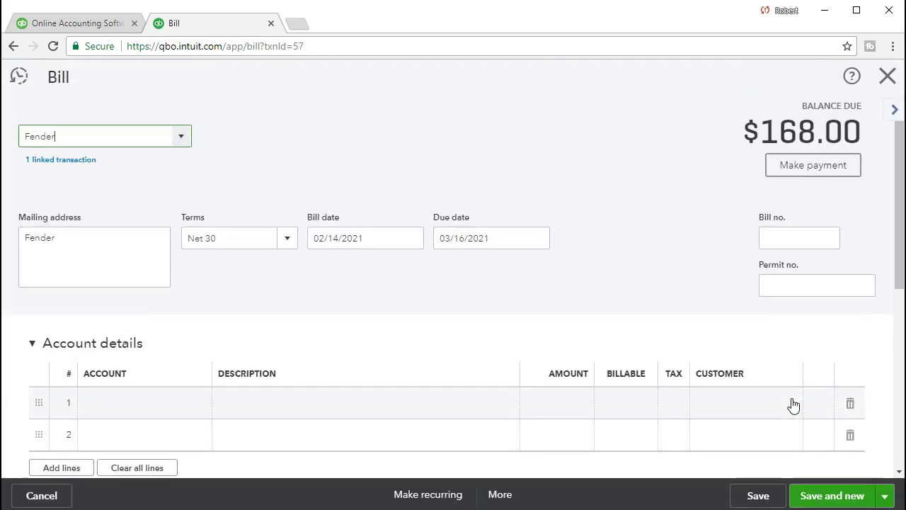
{"action": "scroll", "coordinate": [793, 404], "scroll_direction": "down", "scroll_amount": 1}
{"action": "scroll", "coordinate": [794, 404], "scroll_direction": "down", "scroll_amount": 2}
{"action": "scroll", "coordinate": [790, 403], "scroll_direction": "up", "scroll_amount": 3}
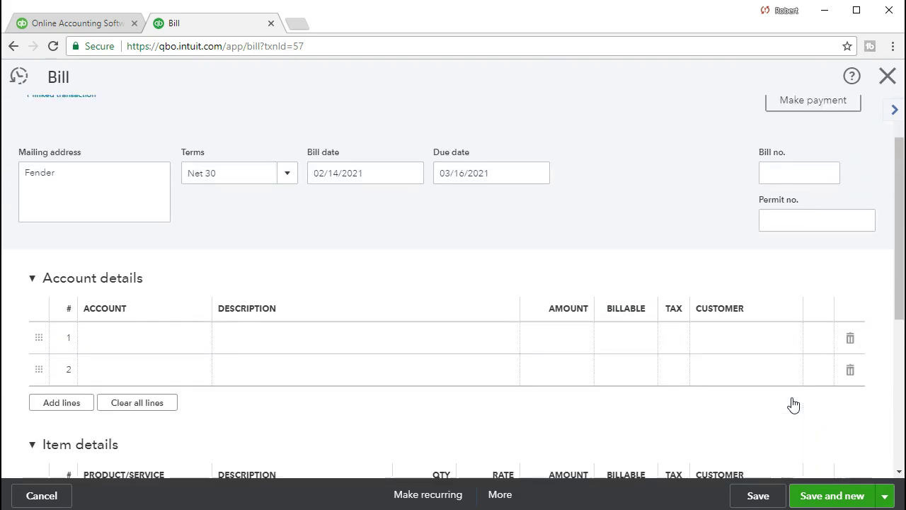
{"action": "left_click", "coordinate": [887, 76]}
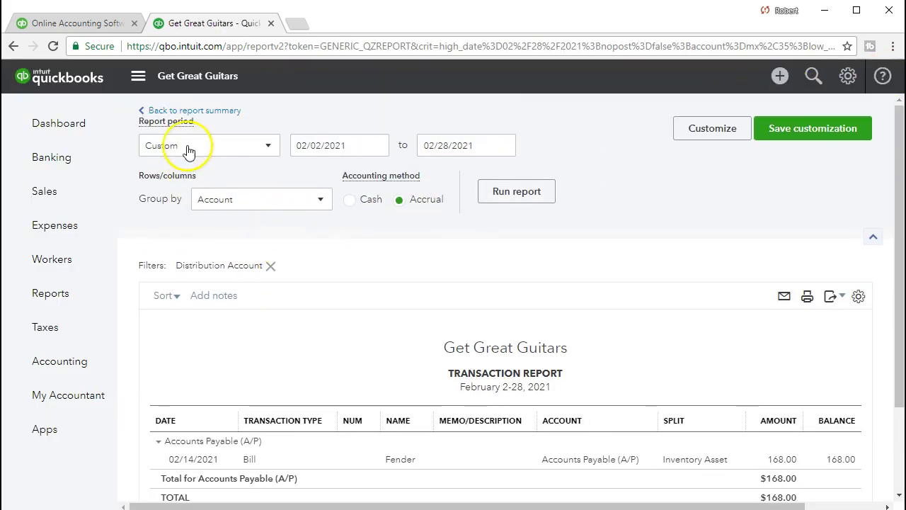
{"action": "left_click", "coordinate": [203, 115]}
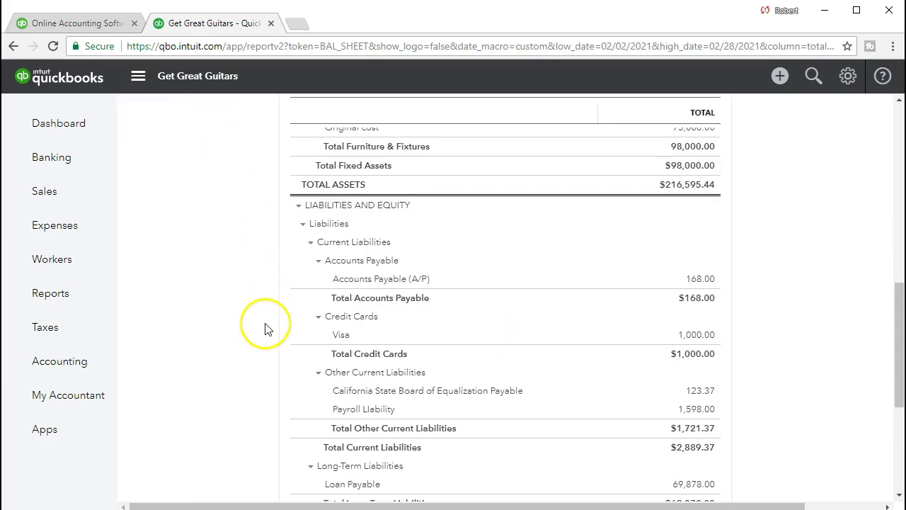
{"action": "scroll", "coordinate": [263, 329], "scroll_direction": "up", "scroll_amount": 2}
{"action": "scroll", "coordinate": [263, 334], "scroll_direction": "up", "scroll_amount": 3}
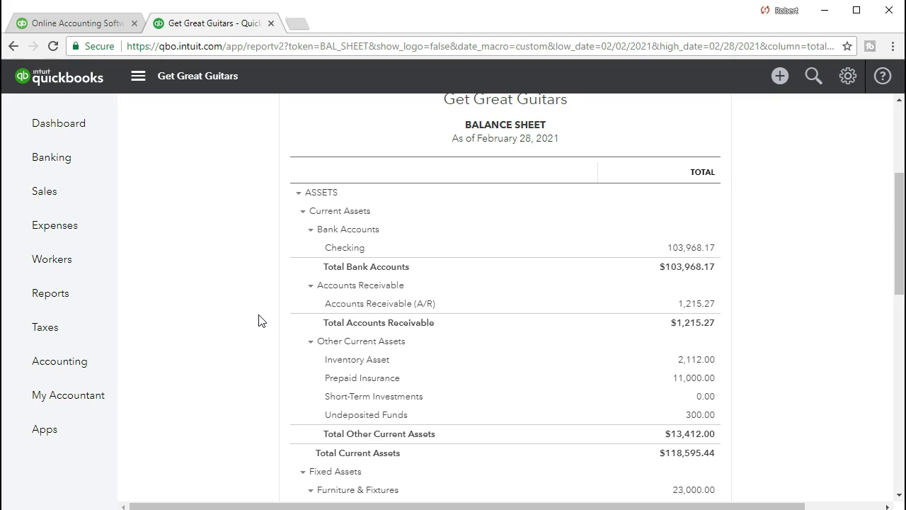
{"action": "scroll", "coordinate": [259, 320], "scroll_direction": "down", "scroll_amount": 4}
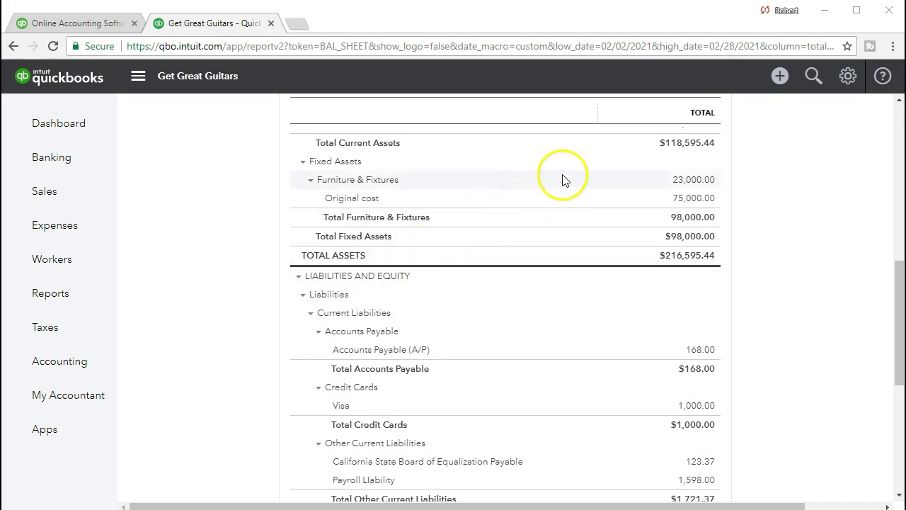
Start a new blank vendor bill.
{"action": "left_click", "coordinate": [780, 78]}
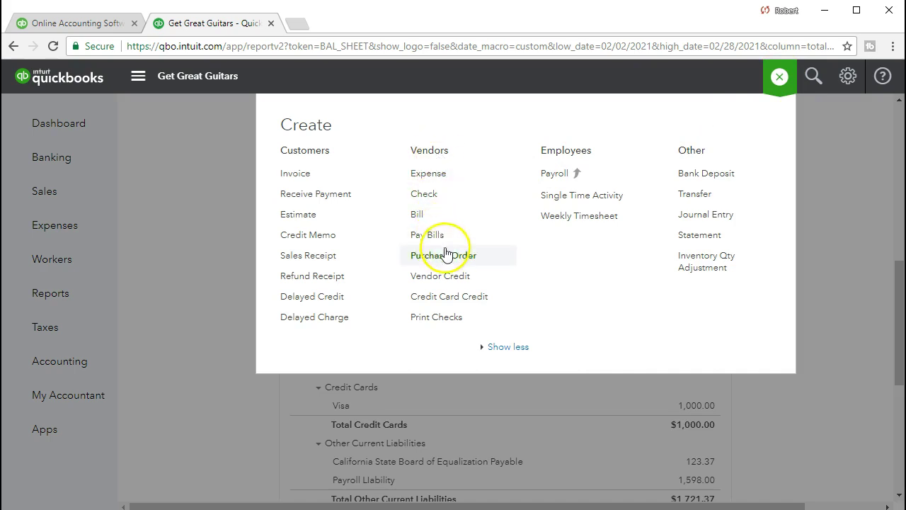
{"action": "left_click", "coordinate": [427, 216]}
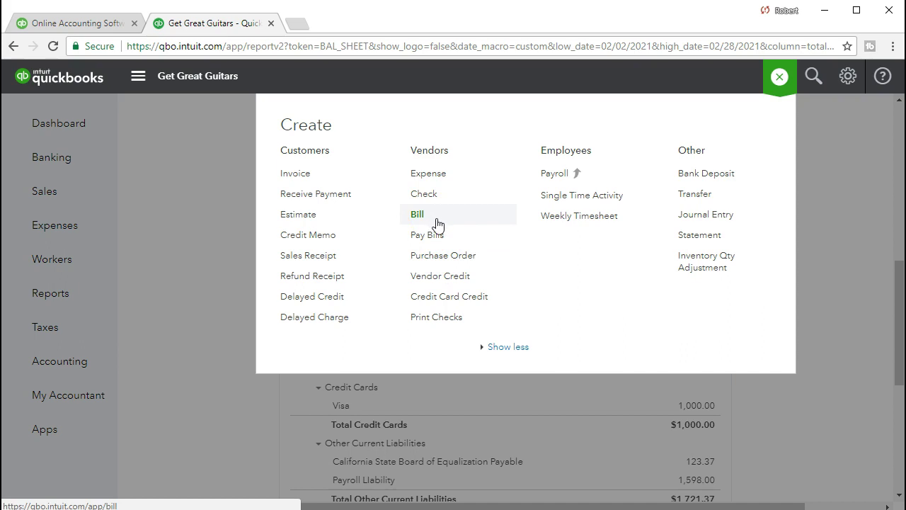
{"action": "left_click", "coordinate": [439, 217]}
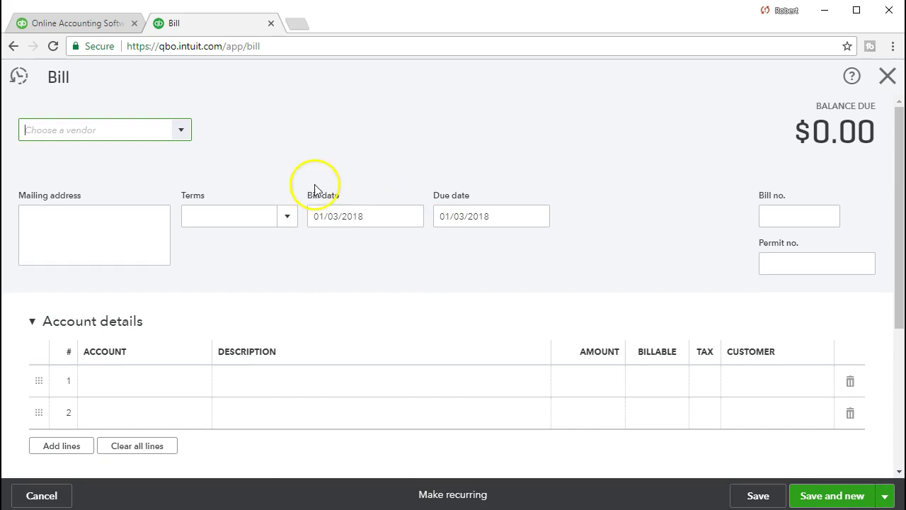
Choose Epiphone as the bill's vendor and add its Epiphone Les Paul purchase order to the bill.
{"action": "left_click", "coordinate": [121, 131]}
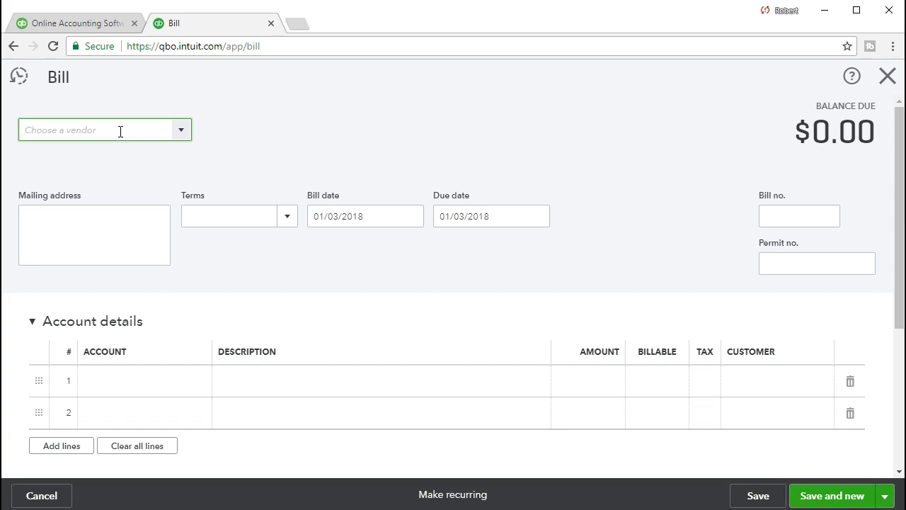
{"action": "left_click", "coordinate": [183, 131]}
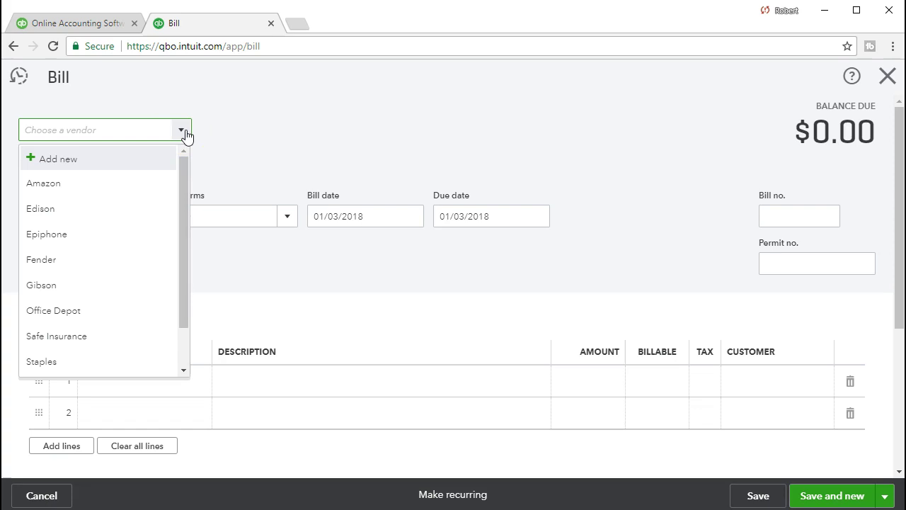
{"action": "type", "text": "Epiphone"}
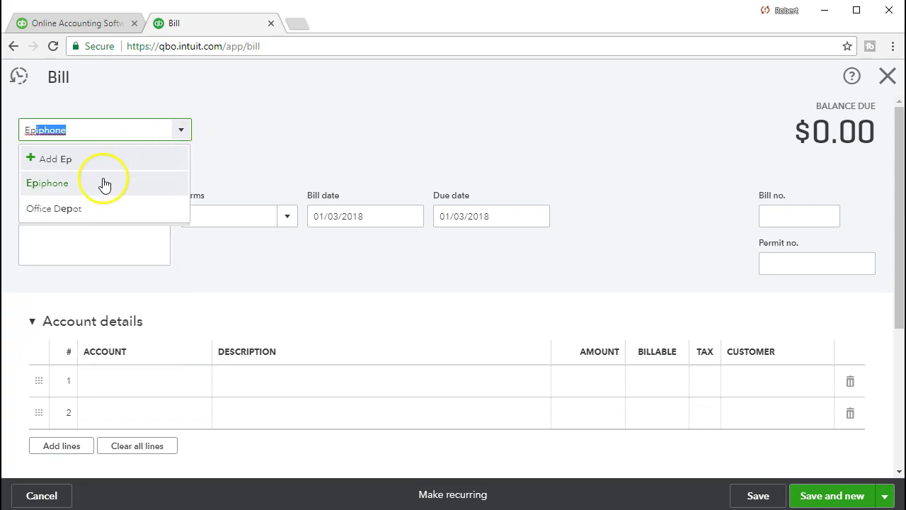
{"action": "left_click", "coordinate": [103, 183]}
{"action": "key", "text": "Tab"}
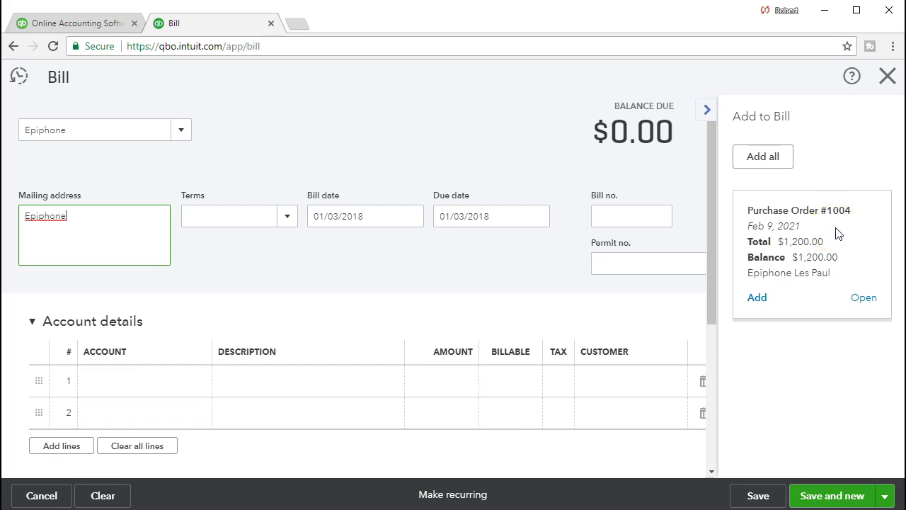
{"action": "left_click", "coordinate": [759, 300]}
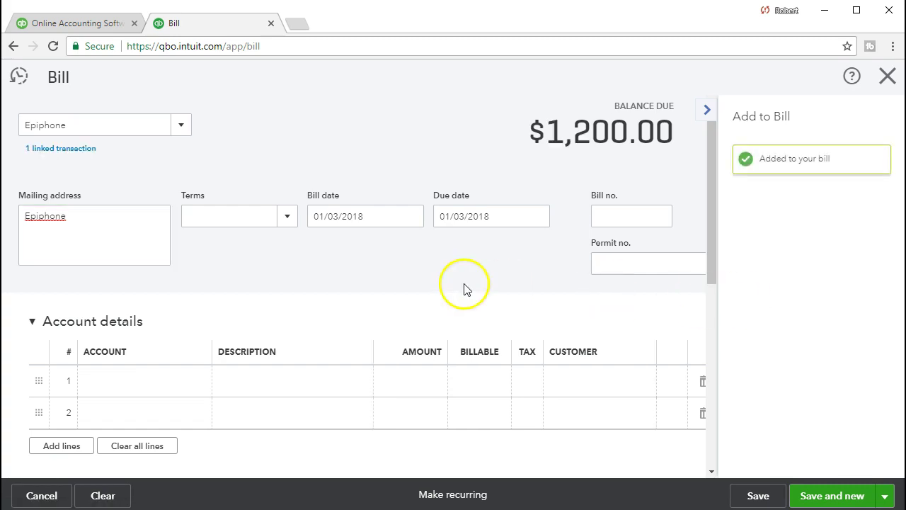
Review the bill's Epiphone Les Paul item line and its account details, and try to save the bill.
{"action": "scroll", "coordinate": [297, 281], "scroll_direction": "down", "scroll_amount": 1}
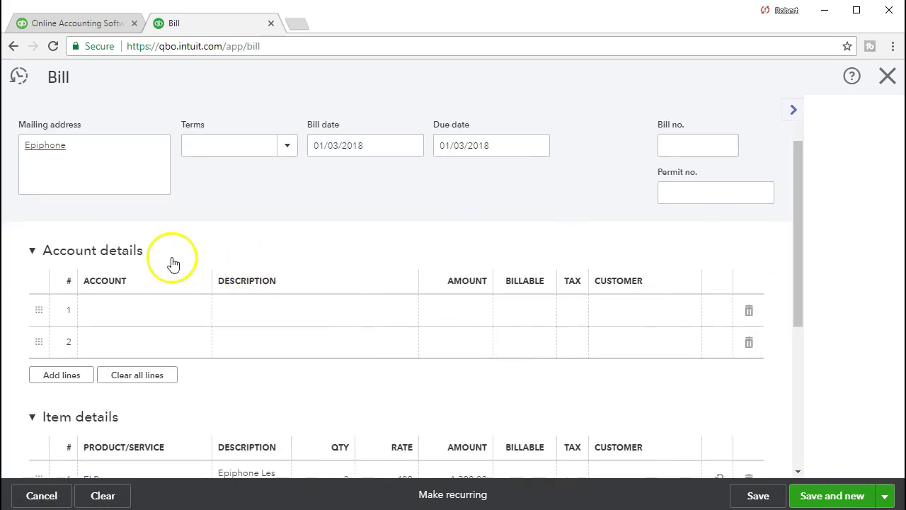
{"action": "scroll", "coordinate": [164, 259], "scroll_direction": "down", "scroll_amount": 3}
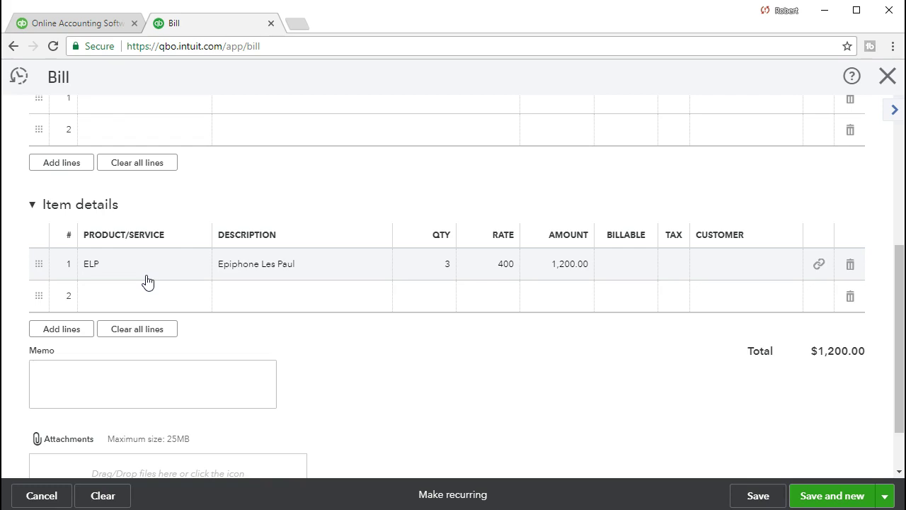
{"action": "left_click", "coordinate": [437, 292]}
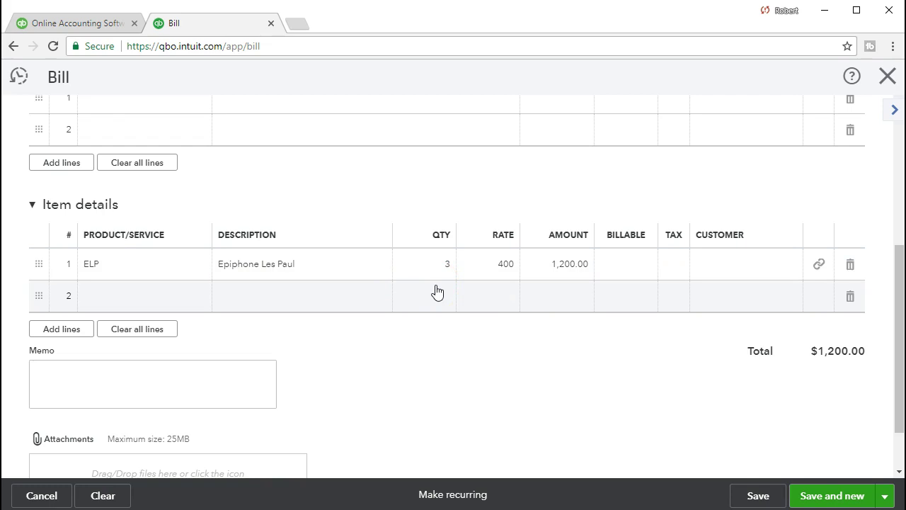
{"action": "left_click_drag", "start_coordinate": [436, 292], "coordinate": [699, 290]}
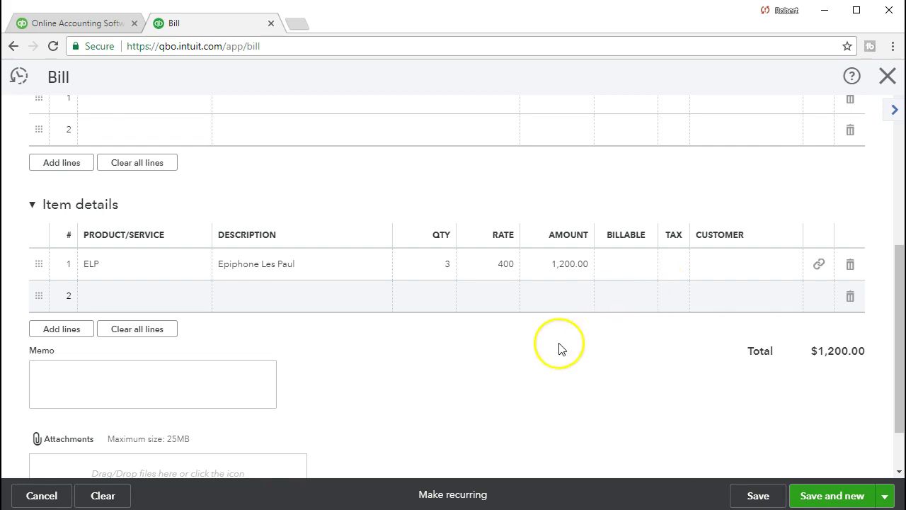
{"action": "scroll", "coordinate": [498, 422], "scroll_direction": "up", "scroll_amount": 5}
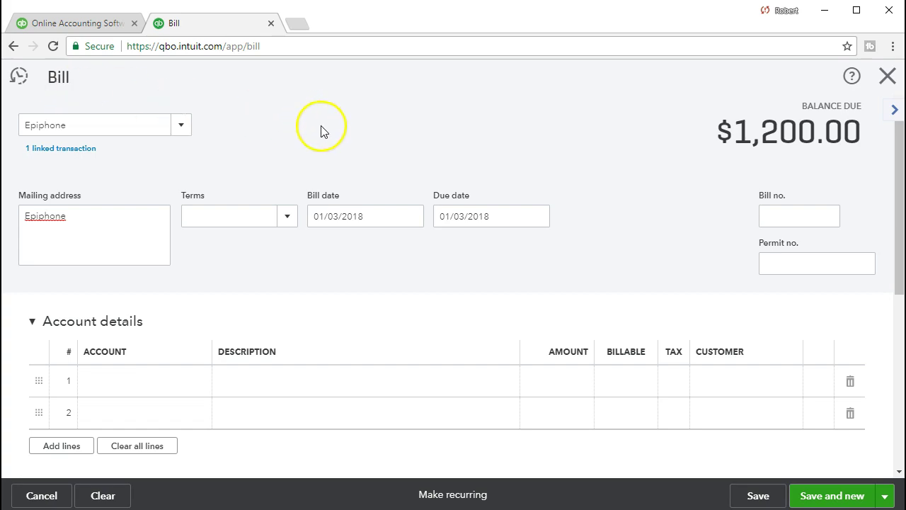
{"action": "scroll", "coordinate": [336, 148], "scroll_direction": "down", "scroll_amount": 4}
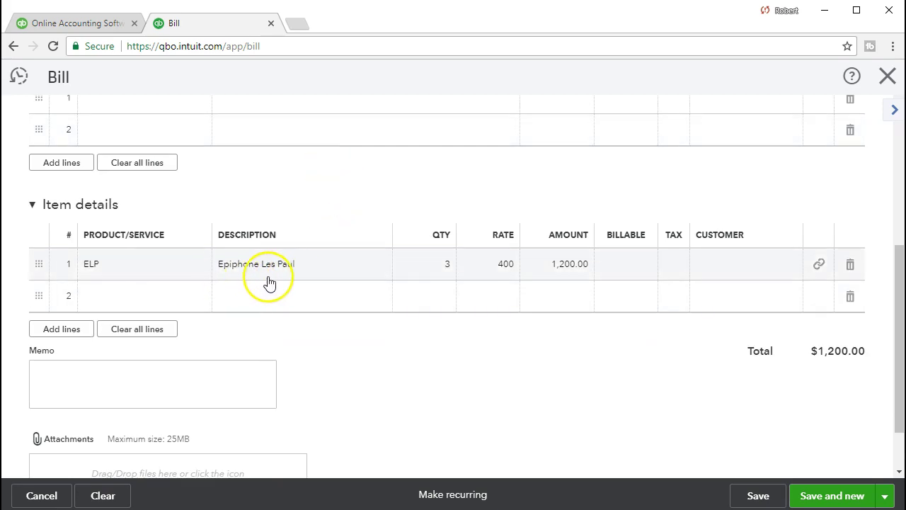
{"action": "scroll", "coordinate": [268, 283], "scroll_direction": "up", "scroll_amount": 1}
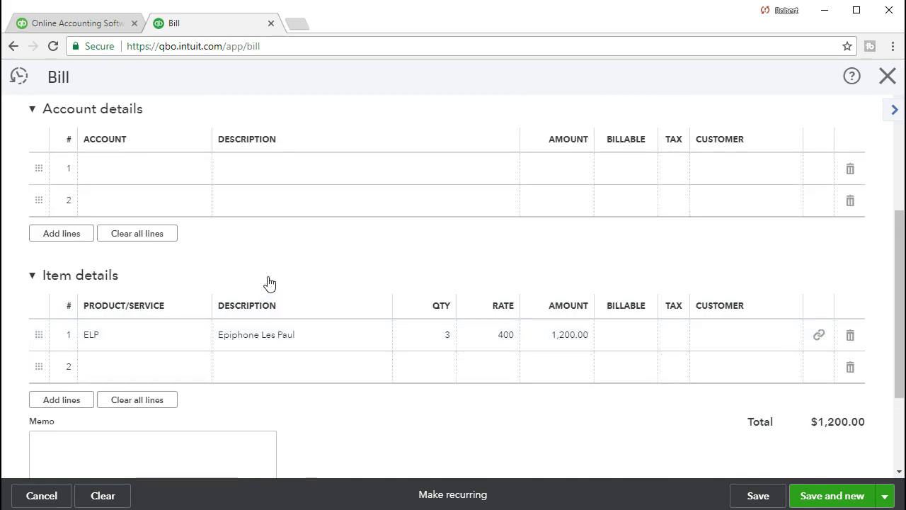
{"action": "left_click", "coordinate": [151, 169]}
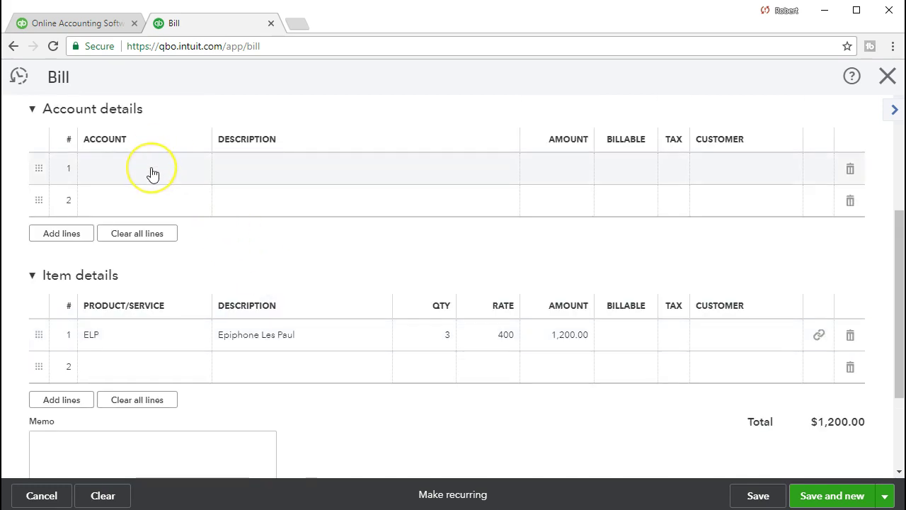
{"action": "left_click", "coordinate": [157, 199]}
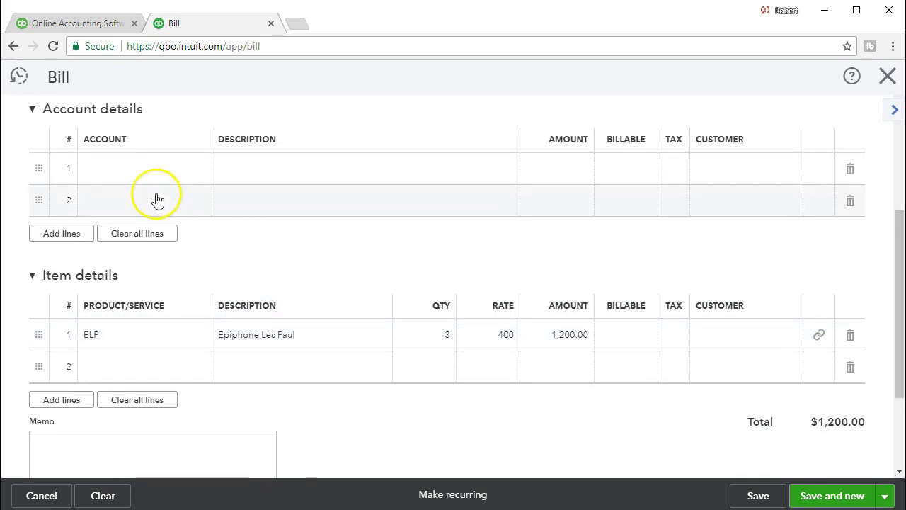
{"action": "left_click", "coordinate": [176, 200]}
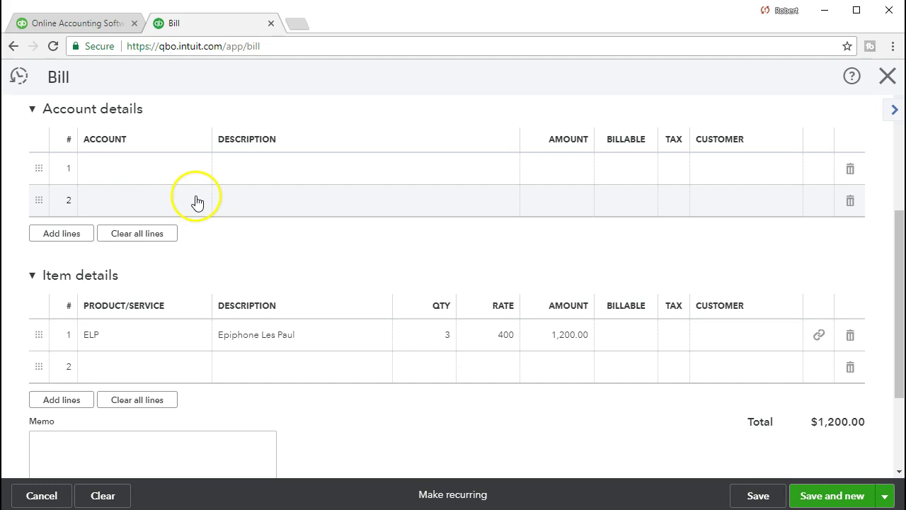
{"action": "left_click", "coordinate": [307, 268]}
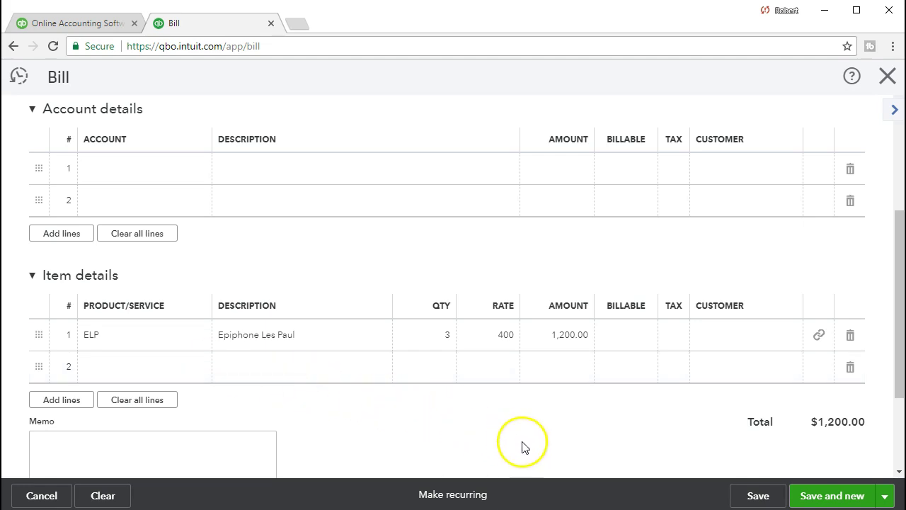
{"action": "left_click", "coordinate": [756, 496]}
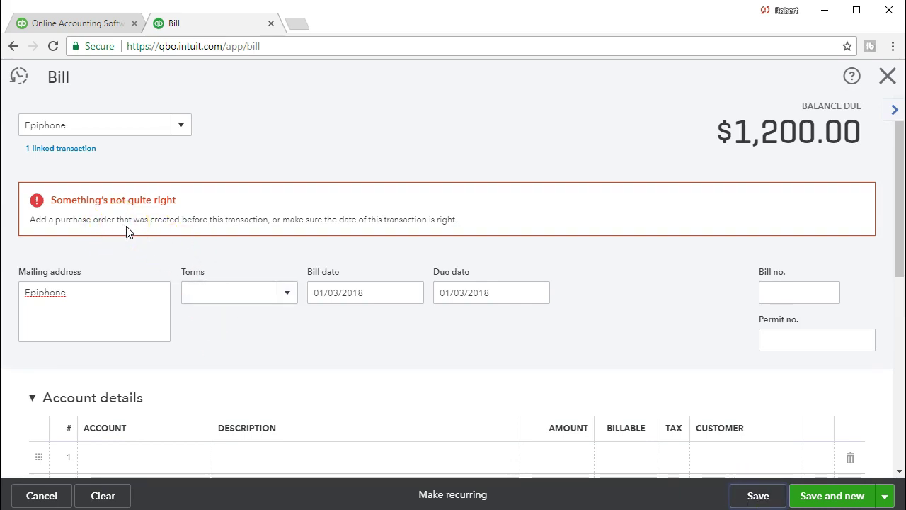
Set the Epiphone bill's terms to Net 30 and its bill date to 02/14/2021.
{"action": "left_click", "coordinate": [107, 300]}
{"action": "key", "text": "Tab"}
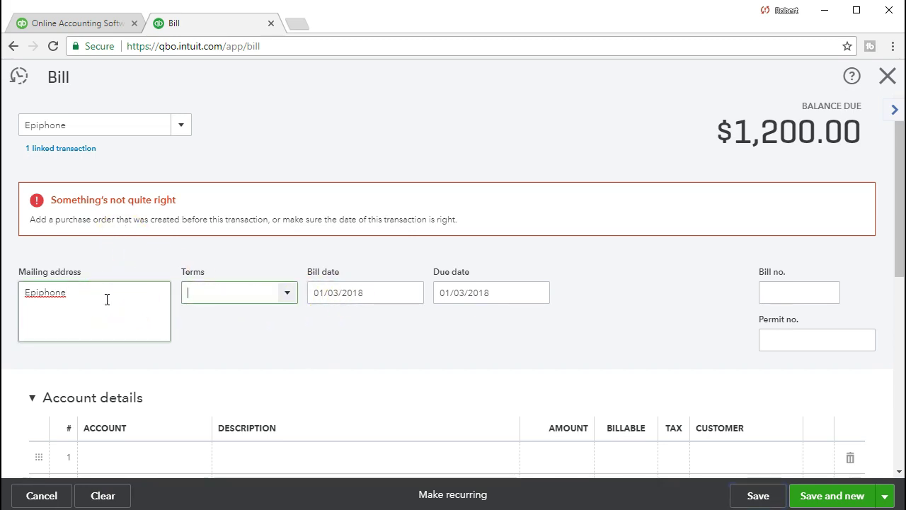
{"action": "left_click", "coordinate": [293, 295]}
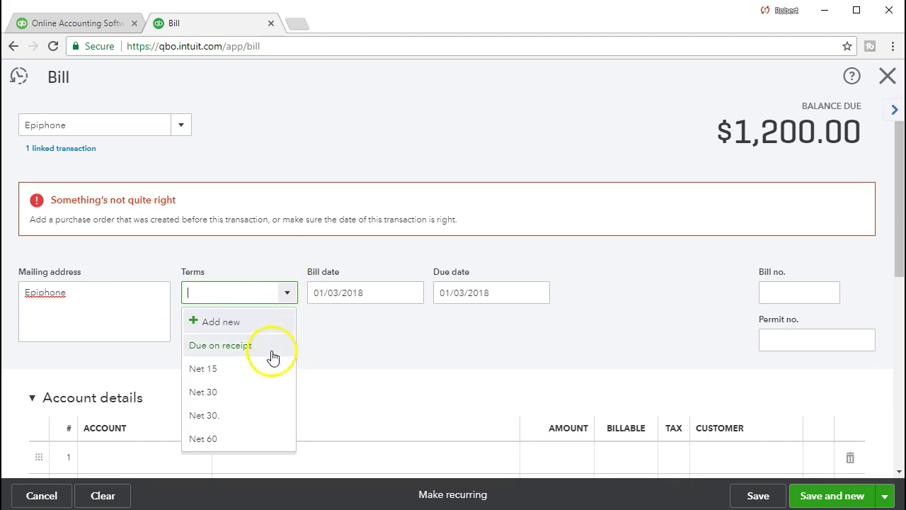
{"action": "left_click", "coordinate": [253, 391]}
{"action": "key", "text": "Tab"}
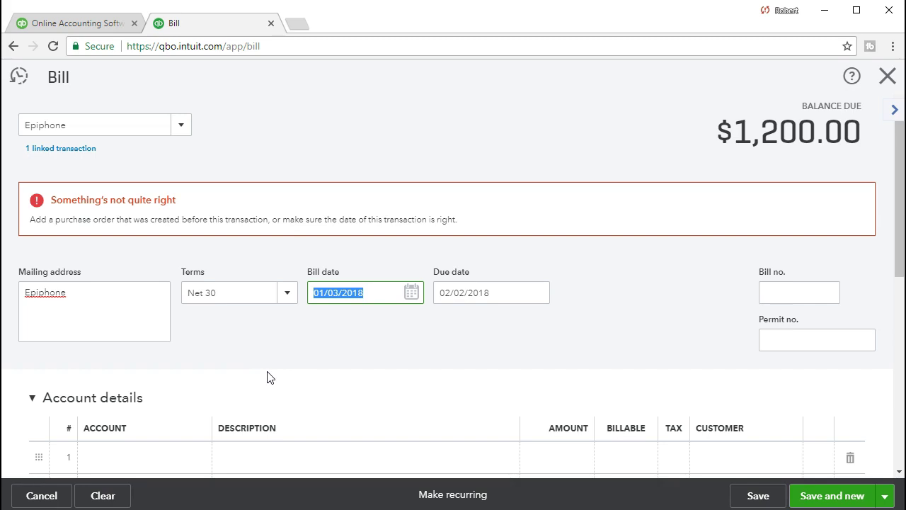
{"action": "type", "text": "02/14/2021"}
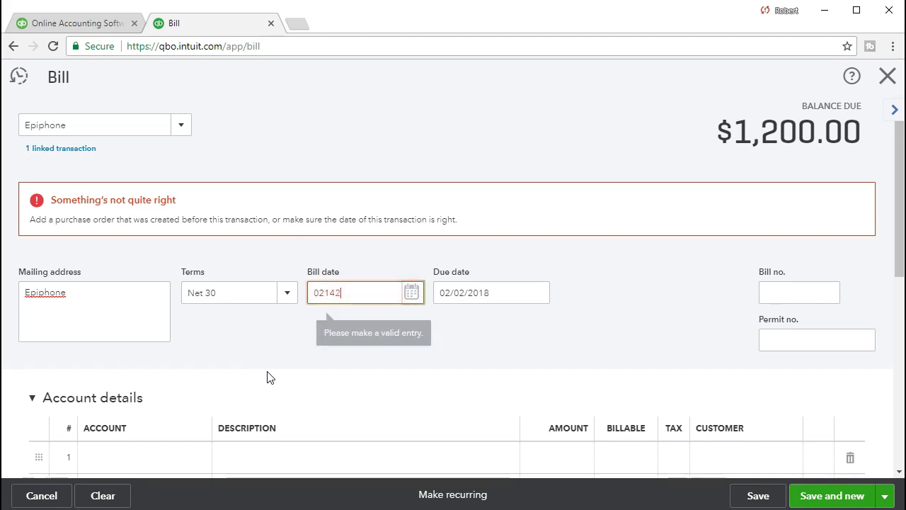
{"action": "key", "text": "Tab"}
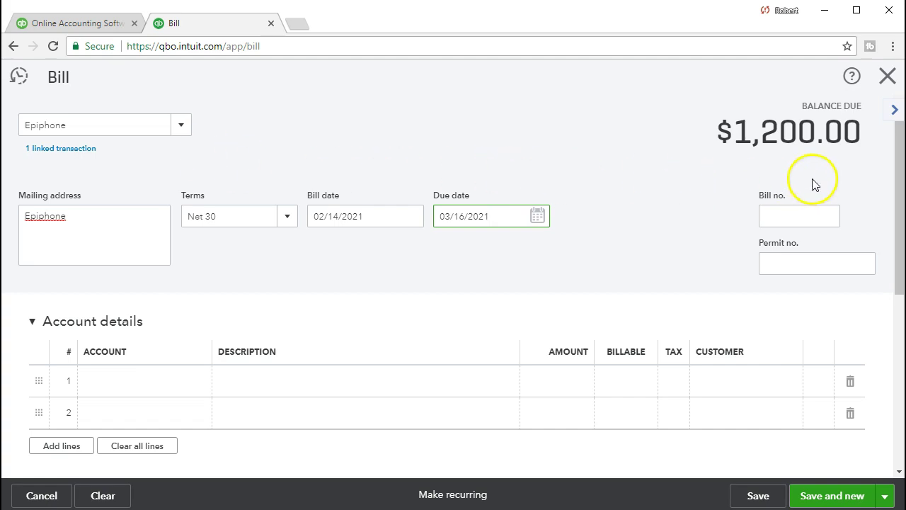
Check the Epiphone bill's item line, vendor, mailing address, terms, bill date and due date.
{"action": "scroll", "coordinate": [719, 269], "scroll_direction": "down", "scroll_amount": 4}
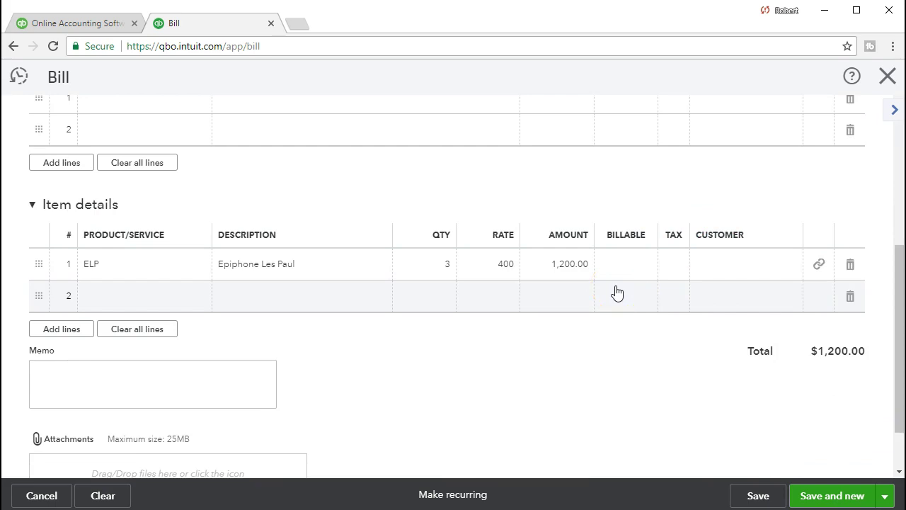
{"action": "scroll", "coordinate": [616, 292], "scroll_direction": "up", "scroll_amount": 4}
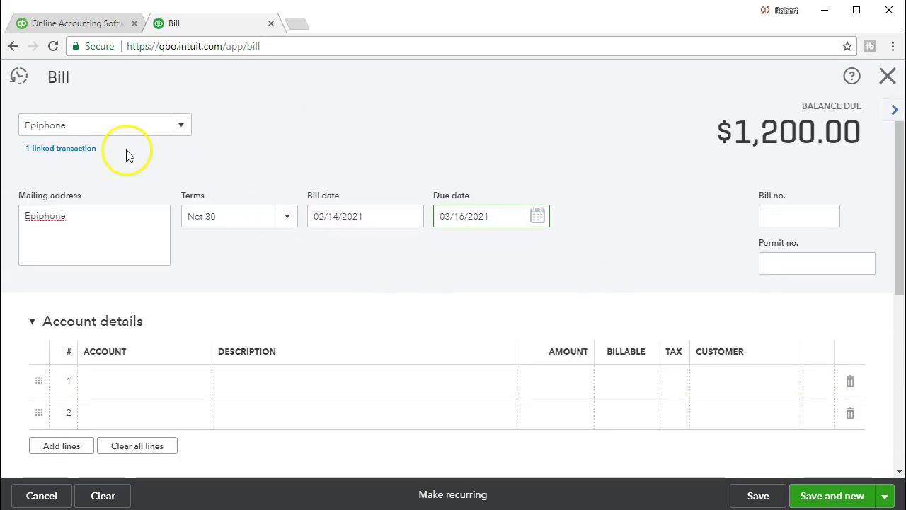
{"action": "left_click", "coordinate": [110, 126]}
{"action": "key", "text": "Tab"}
{"action": "key", "text": "Tab"}
{"action": "key", "text": "Tab"}
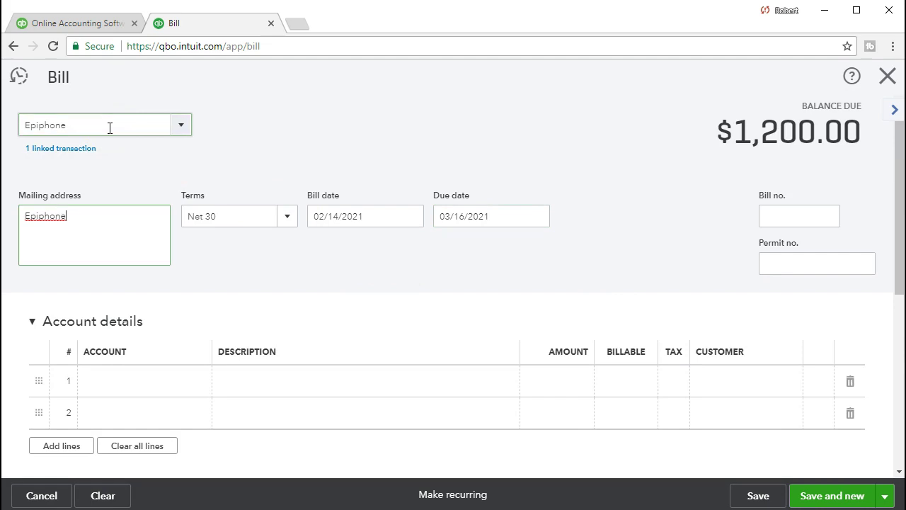
{"action": "key", "text": "Tab"}
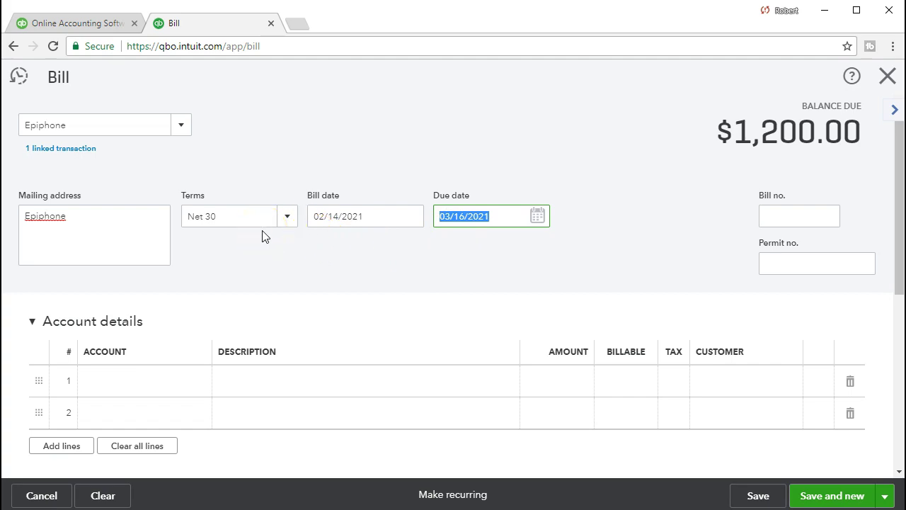
{"action": "key", "text": "Tab"}
{"action": "key", "text": "Tab"}
{"action": "key", "text": "Tab"}
{"action": "key", "text": "Tab"}
{"action": "key", "text": "Tab"}
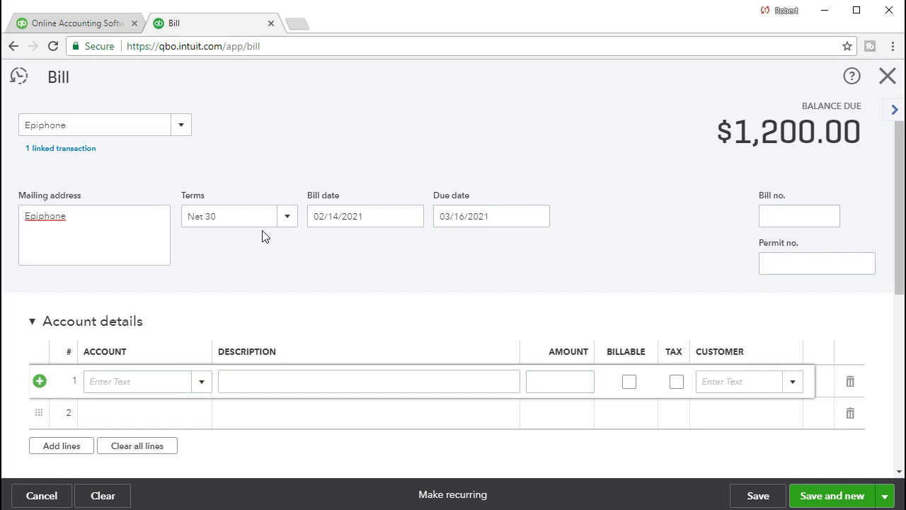
Save the completed Epiphone bill and close it to return to the balance sheet.
{"action": "scroll", "coordinate": [447, 269], "scroll_direction": "down", "scroll_amount": 2}
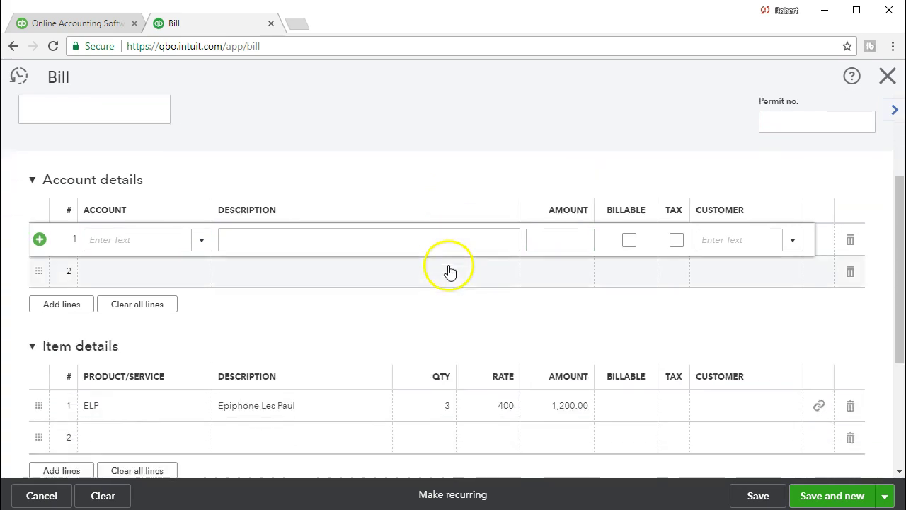
{"action": "scroll", "coordinate": [450, 271], "scroll_direction": "down", "scroll_amount": 3}
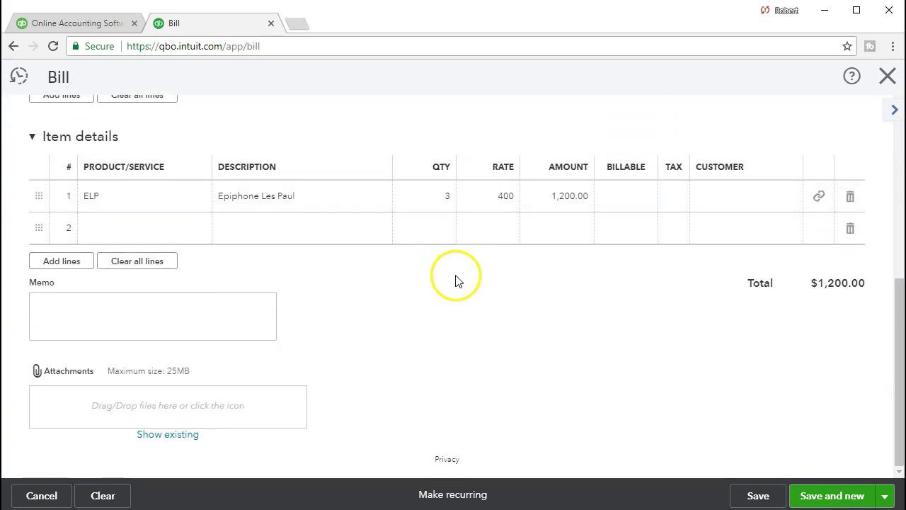
{"action": "left_click", "coordinate": [754, 497]}
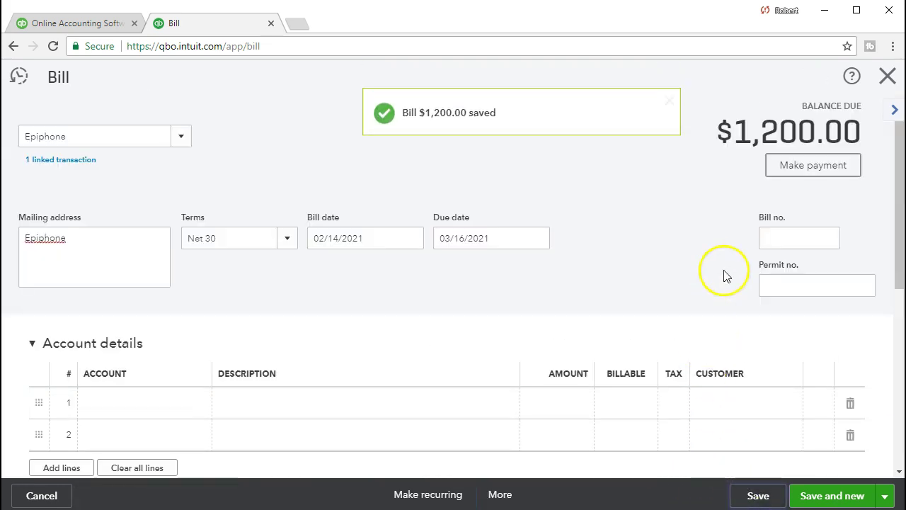
{"action": "left_click", "coordinate": [887, 77]}
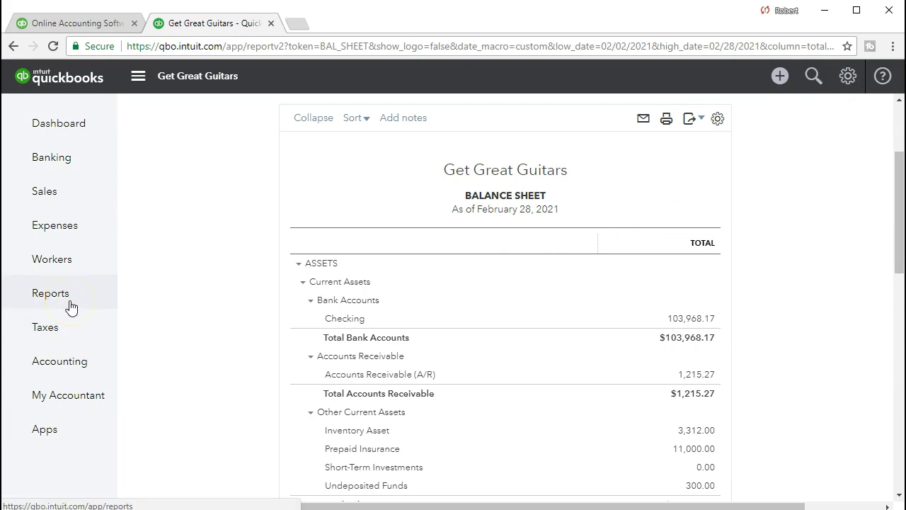
Set the balance sheet's start date to 02/01/2021 and rerun the report through 02/28/2021.
{"action": "scroll", "coordinate": [227, 333], "scroll_direction": "up", "scroll_amount": 3}
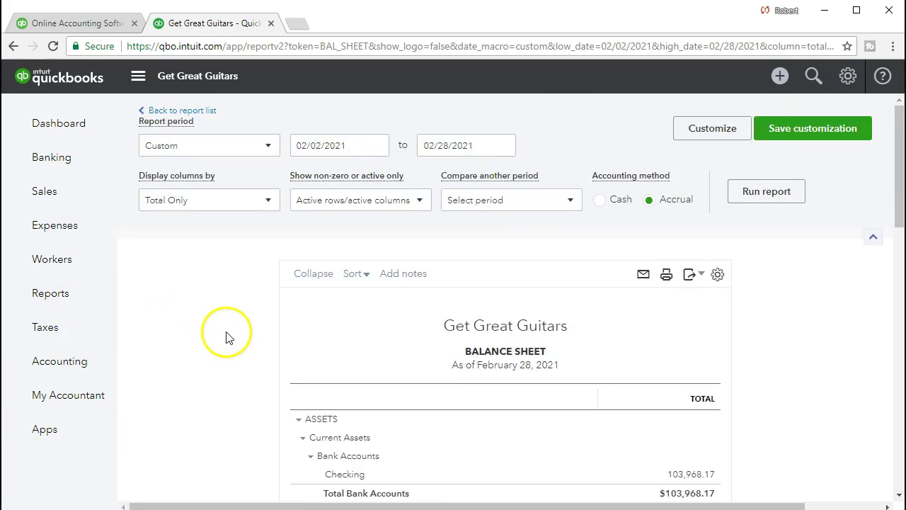
{"action": "left_click", "coordinate": [354, 145]}
{"action": "double_click", "coordinate": [357, 149]}
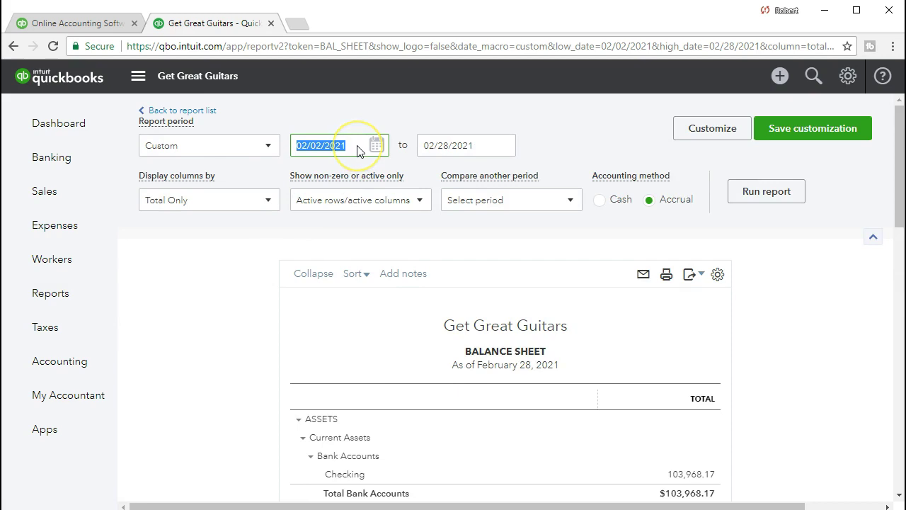
{"action": "left_click", "coordinate": [315, 149]}
{"action": "key", "text": "BackSpace"}
{"action": "type", "text": "1"}
{"action": "key", "text": "Tab"}
{"action": "key", "text": "Tab"}
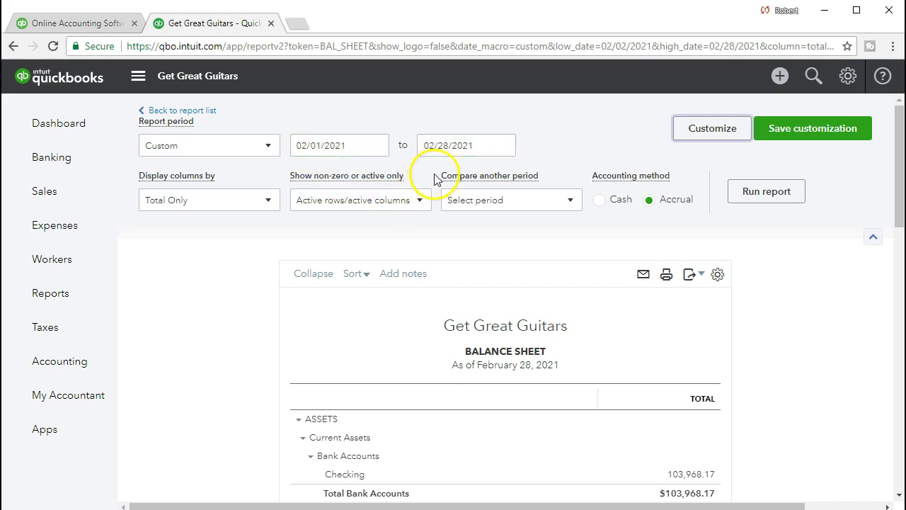
{"action": "left_click", "coordinate": [762, 194]}
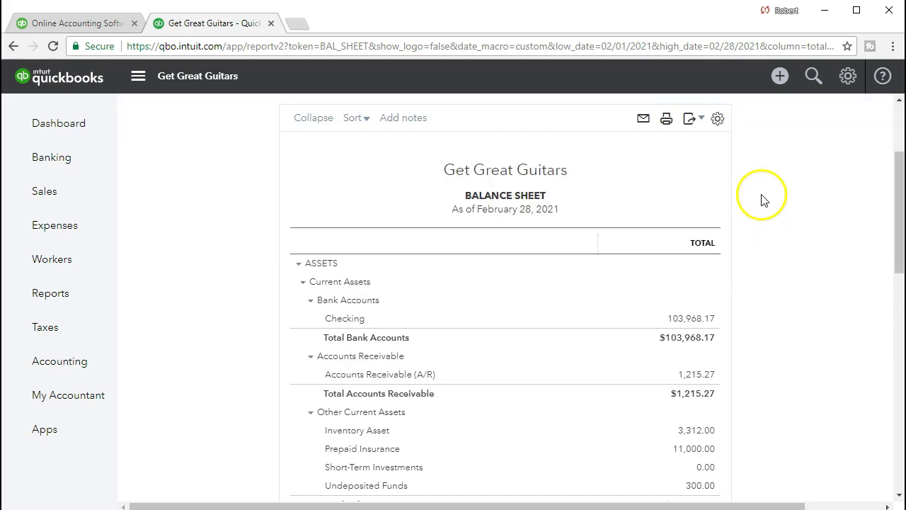
Drill down from the balance sheet's Inventory Asset amount to the Epiphone bill and review its header and item details.
{"action": "scroll", "coordinate": [609, 391], "scroll_direction": "down", "scroll_amount": 1}
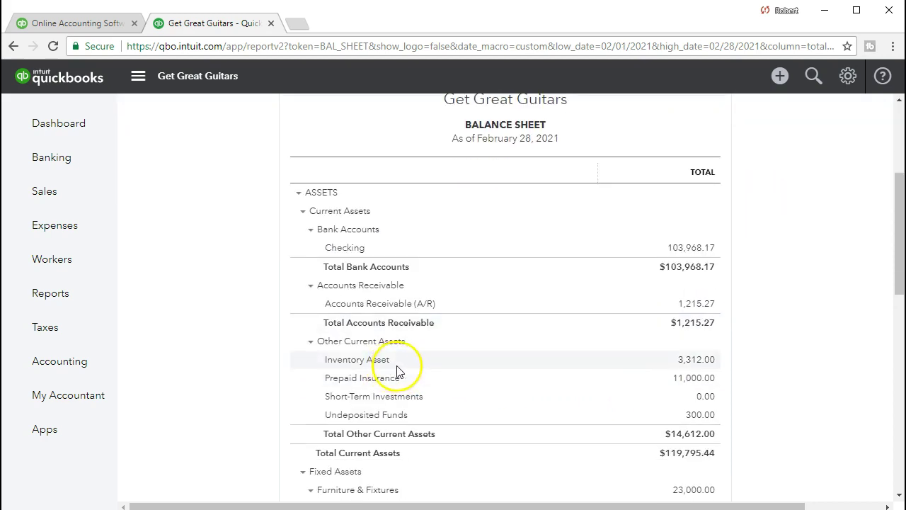
{"action": "left_click", "coordinate": [687, 363]}
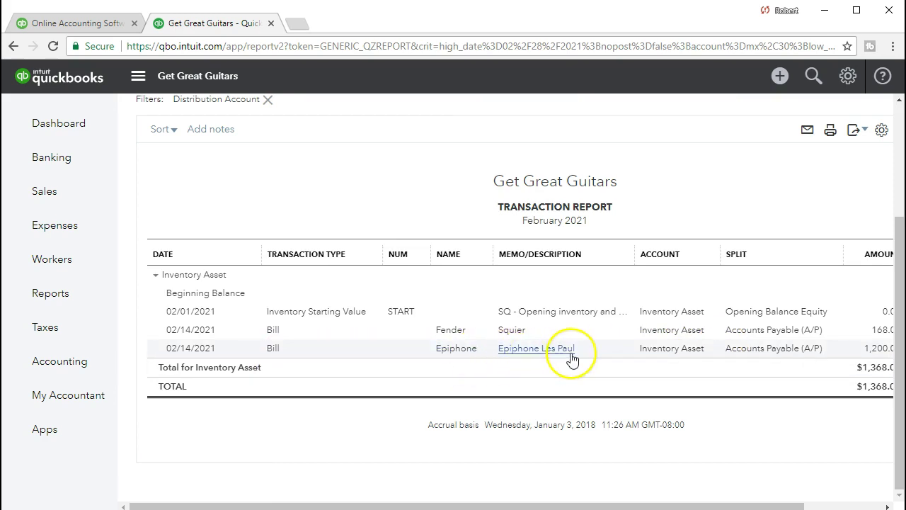
{"action": "left_click", "coordinate": [876, 351]}
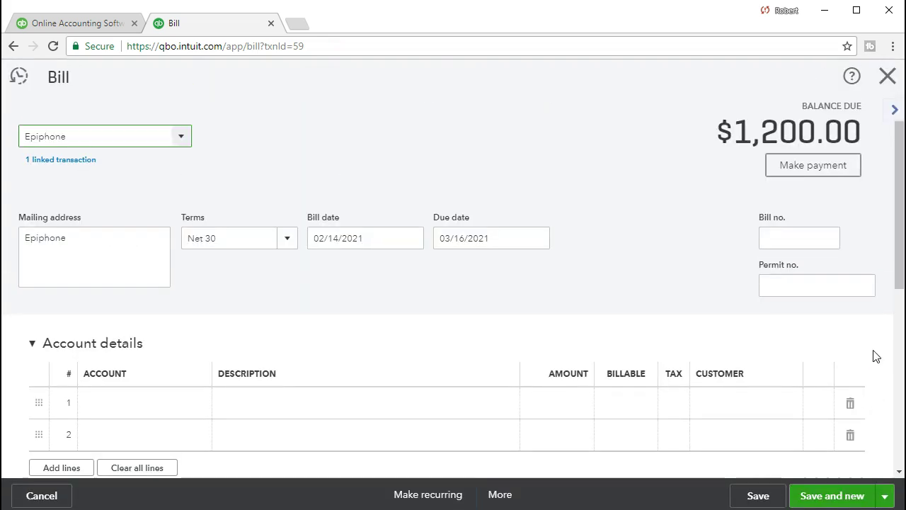
{"action": "scroll", "coordinate": [668, 311], "scroll_direction": "down", "scroll_amount": 2}
{"action": "scroll", "coordinate": [668, 311], "scroll_direction": "down", "scroll_amount": 3}
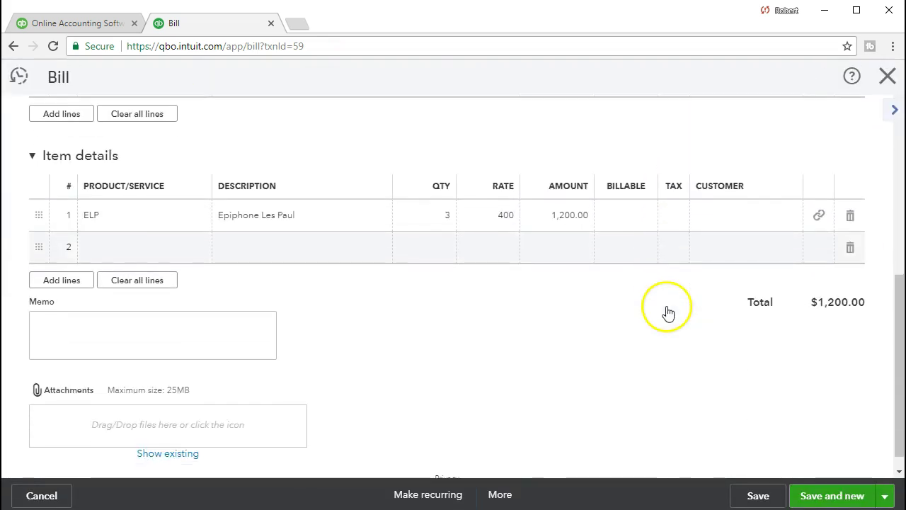
{"action": "scroll", "coordinate": [588, 360], "scroll_direction": "up", "scroll_amount": 5}
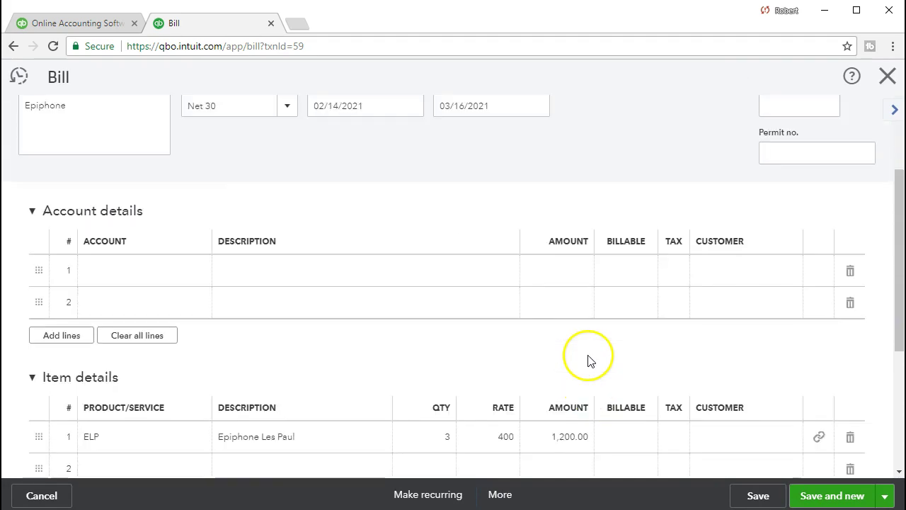
Close the Epiphone bill and return from the Inventory Asset transaction report to the balance sheet.
{"action": "left_click", "coordinate": [886, 76]}
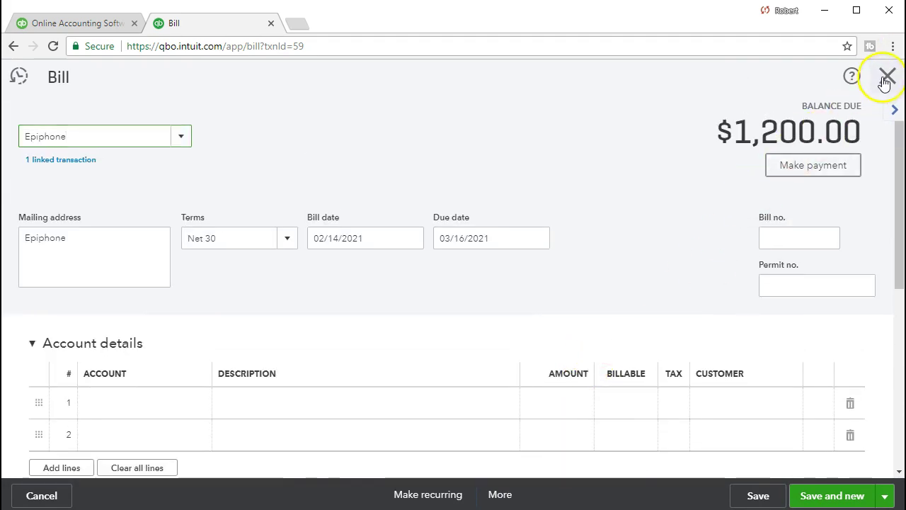
{"action": "scroll", "coordinate": [184, 297], "scroll_direction": "up", "scroll_amount": 3}
{"action": "left_click", "coordinate": [212, 116]}
{"action": "scroll", "coordinate": [415, 324], "scroll_direction": "down", "scroll_amount": 1}
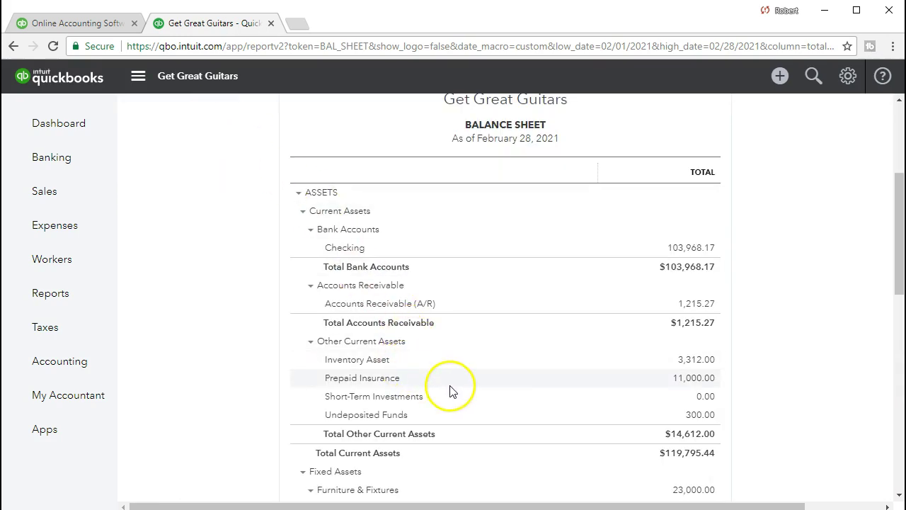
Open the balance sheet's Accounts Payable (A/P) transaction detail, inspect the Fender bill and close it.
{"action": "scroll", "coordinate": [453, 391], "scroll_direction": "down", "scroll_amount": 4}
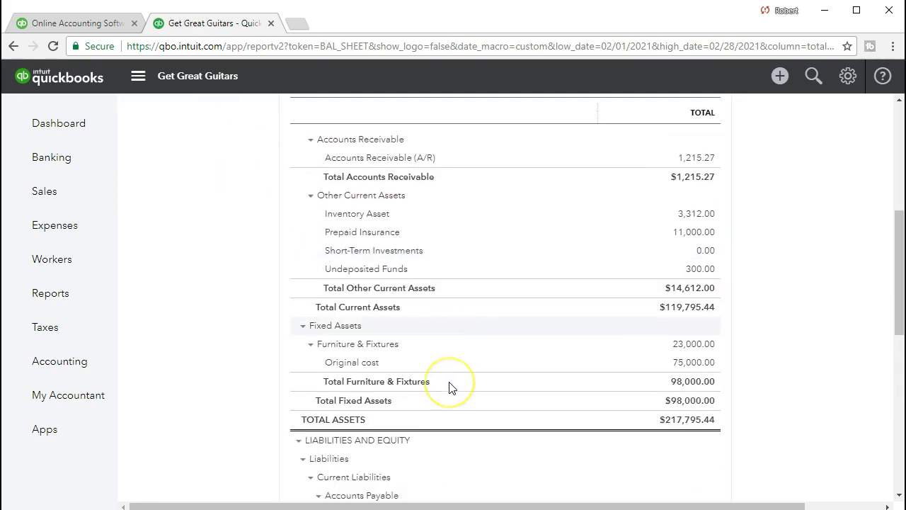
{"action": "scroll", "coordinate": [452, 388], "scroll_direction": "down", "scroll_amount": 1}
{"action": "left_click", "coordinate": [434, 366]}
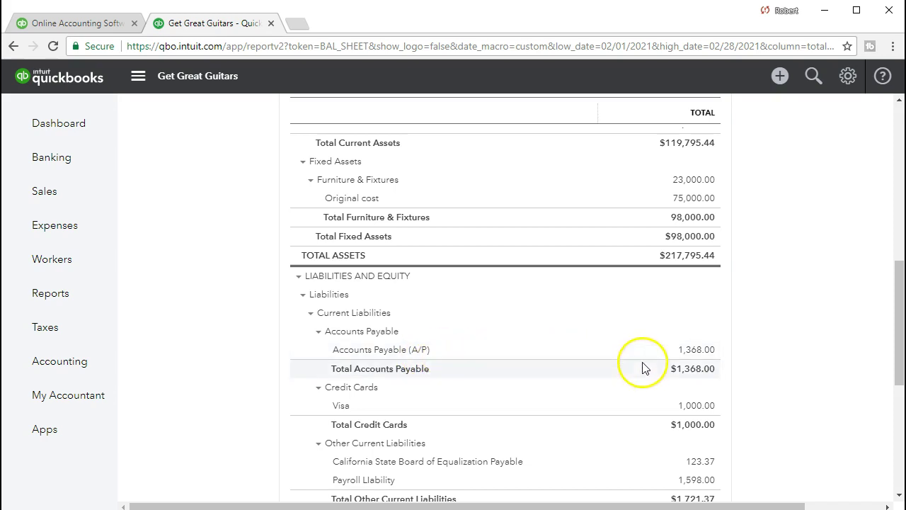
{"action": "left_click", "coordinate": [714, 356]}
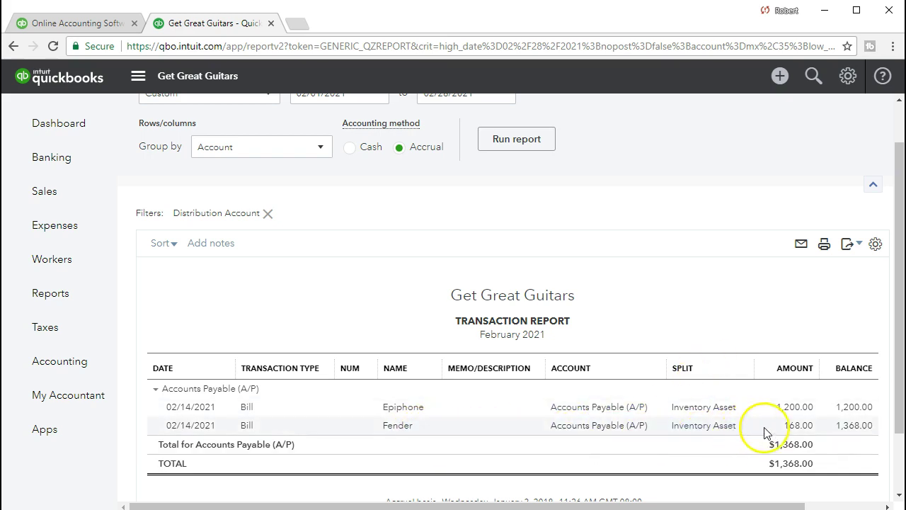
{"action": "left_click", "coordinate": [788, 432]}
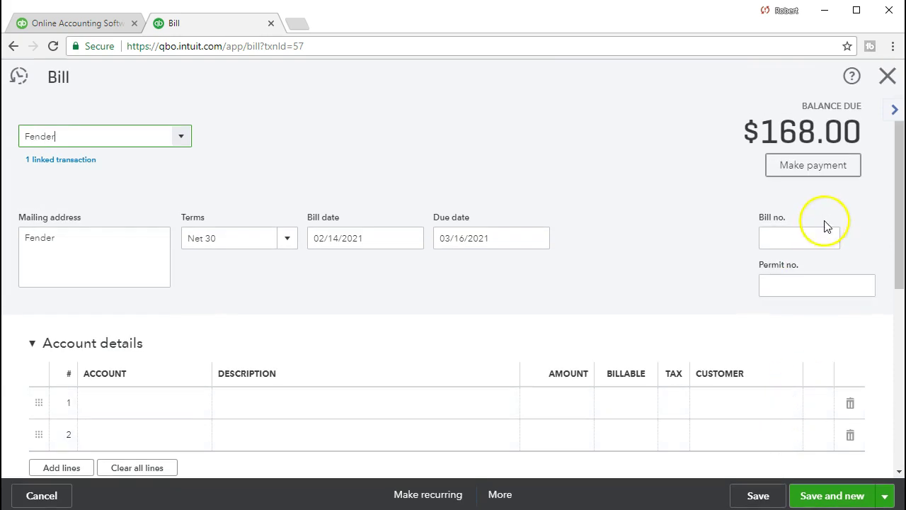
{"action": "left_click", "coordinate": [887, 76]}
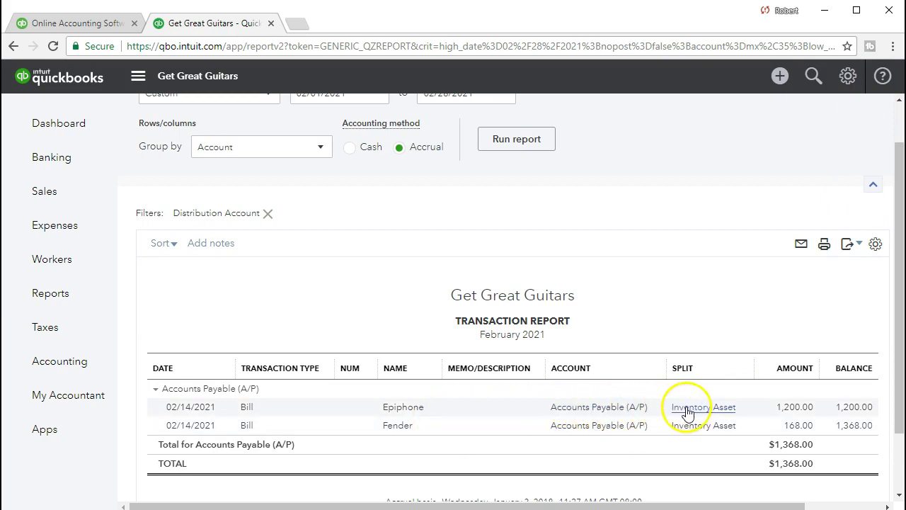
Open the Epiphone bill from the Accounts Payable transaction report and review its item line and bill header.
{"action": "left_click", "coordinate": [790, 409]}
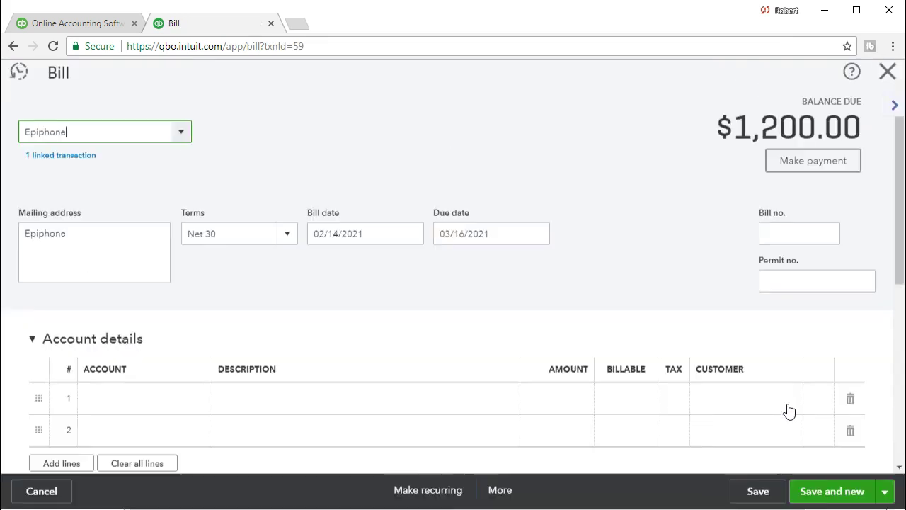
{"action": "scroll", "coordinate": [726, 369], "scroll_direction": "down", "scroll_amount": 1}
{"action": "scroll", "coordinate": [722, 370], "scroll_direction": "down", "scroll_amount": 3}
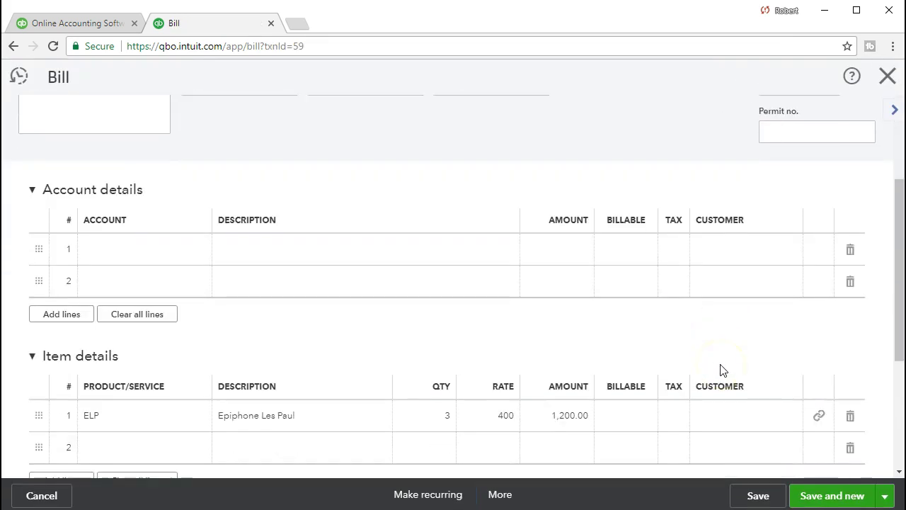
{"action": "scroll", "coordinate": [722, 370], "scroll_direction": "up", "scroll_amount": 3}
{"action": "scroll", "coordinate": [722, 369], "scroll_direction": "up", "scroll_amount": 1}
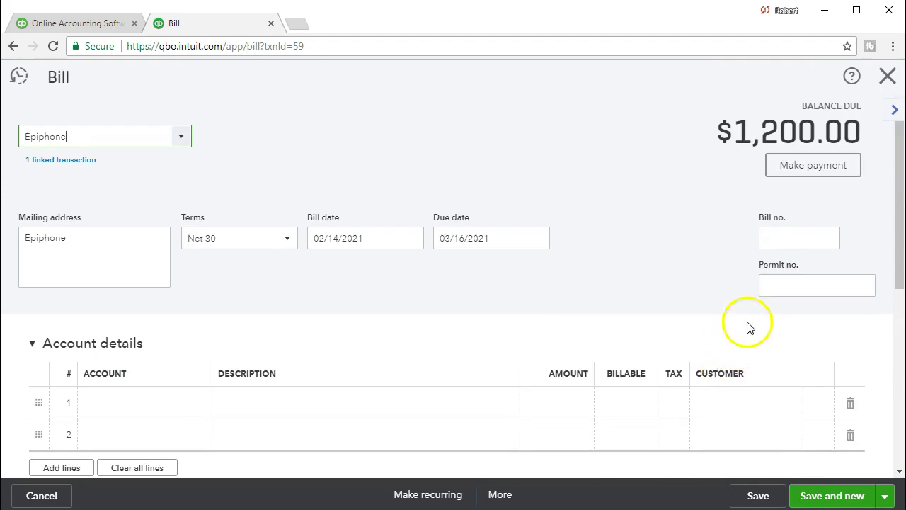
Close the Epiphone bill and return from the Accounts Payable transaction report to the balance sheet's liabilities section.
{"action": "left_click", "coordinate": [887, 77]}
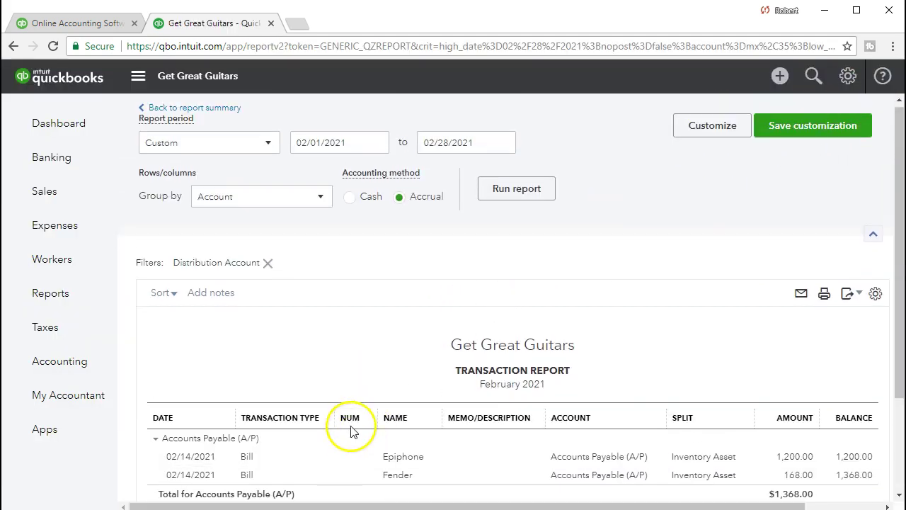
{"action": "left_click", "coordinate": [224, 120]}
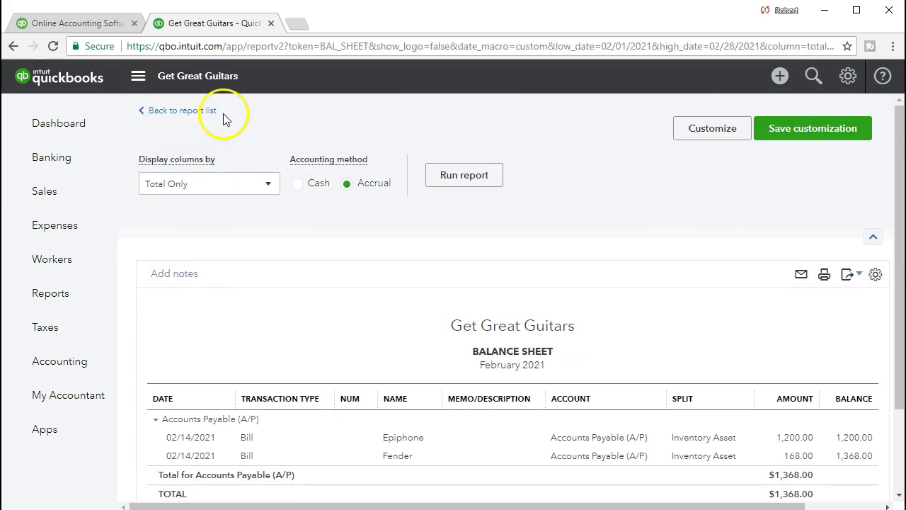
{"action": "scroll", "coordinate": [248, 198], "scroll_direction": "down", "scroll_amount": 7}
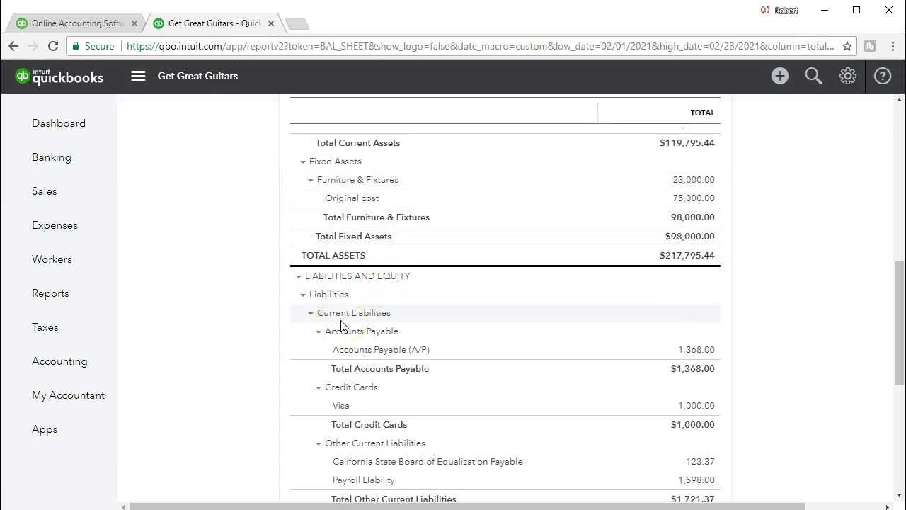